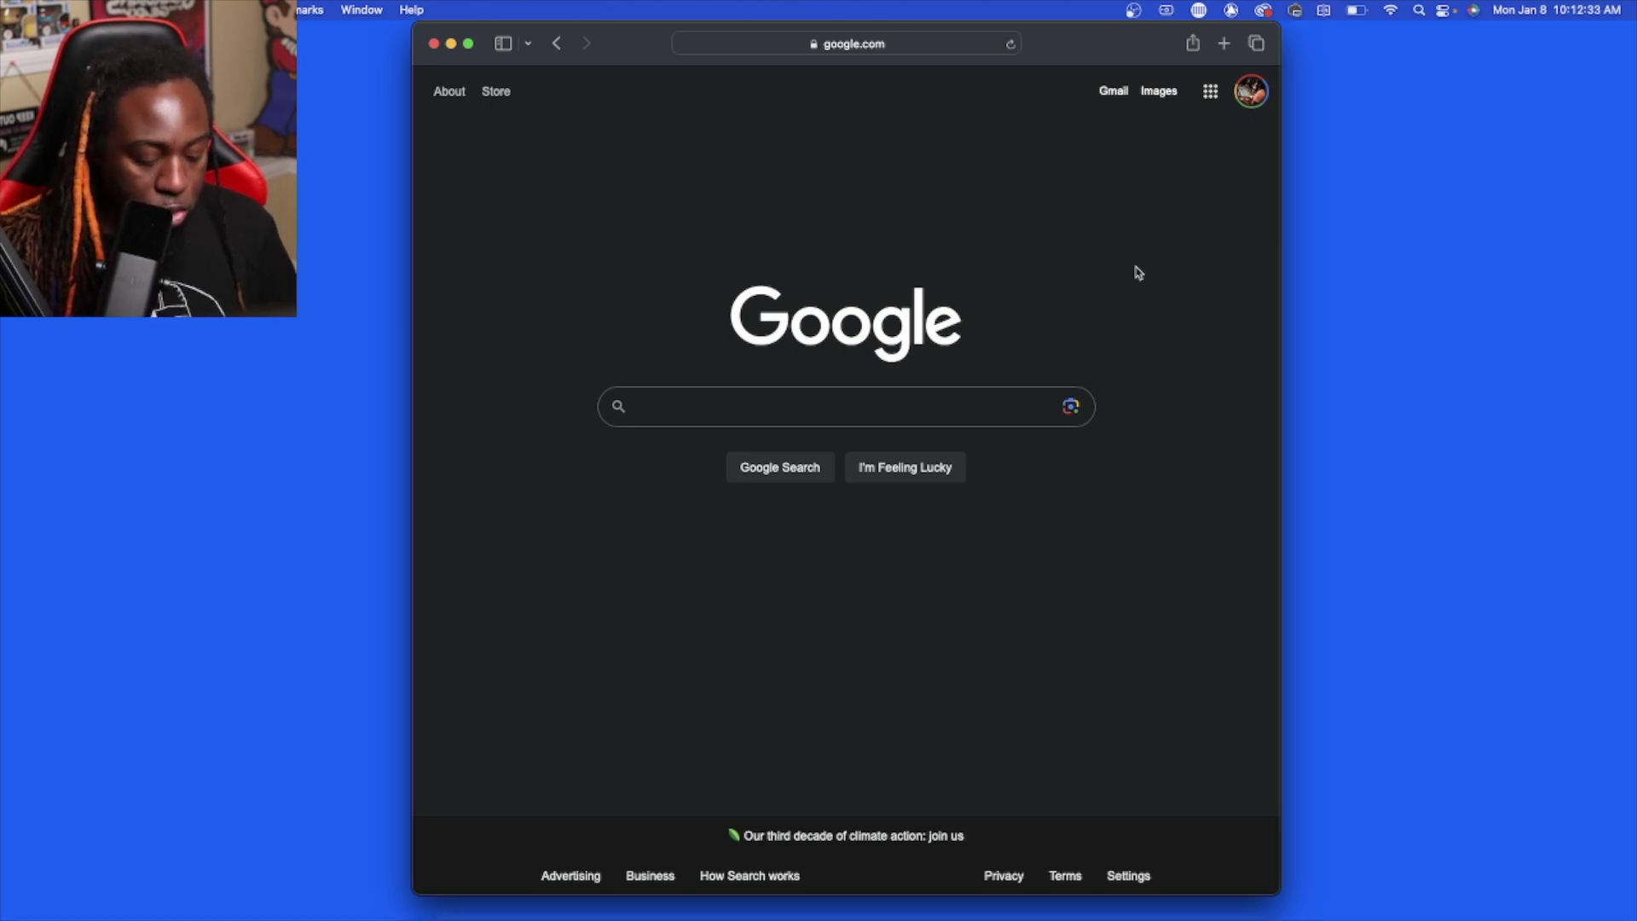
Step: Search Google for 'botrix'
{"action": "type", "text": "botrix"}
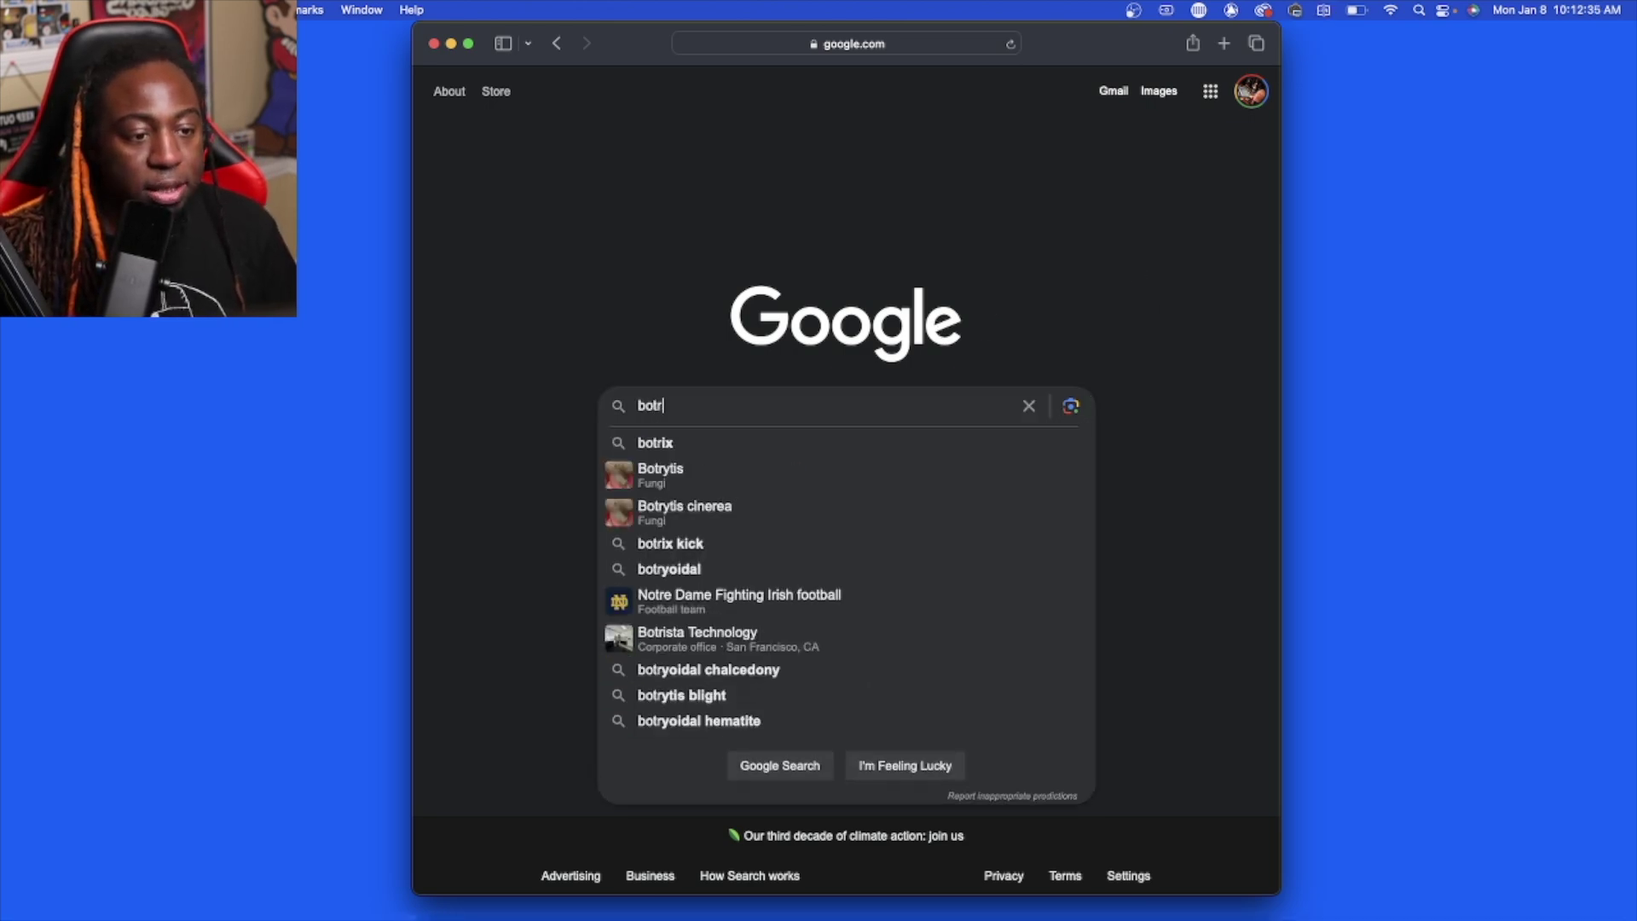
{"action": "key", "text": "Return"}
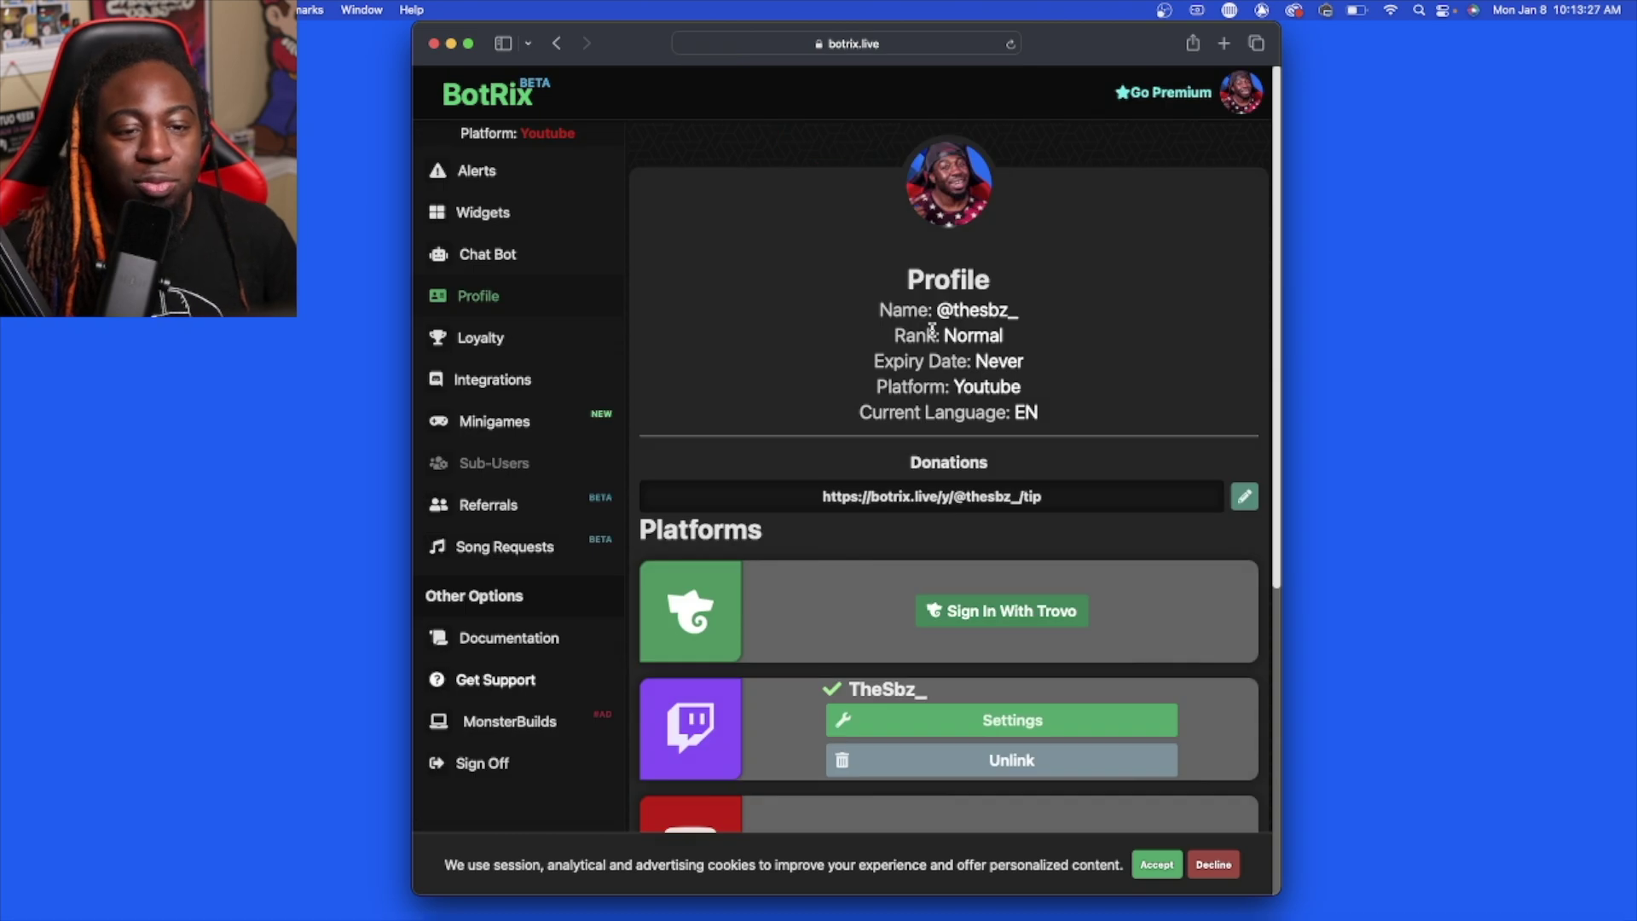
Step: Scroll through the BotRix Profile page's Platforms cards to review the linked streaming platforms
{"action": "scroll", "coordinate": [981, 307], "scroll_direction": "down", "scroll_amount": 6}
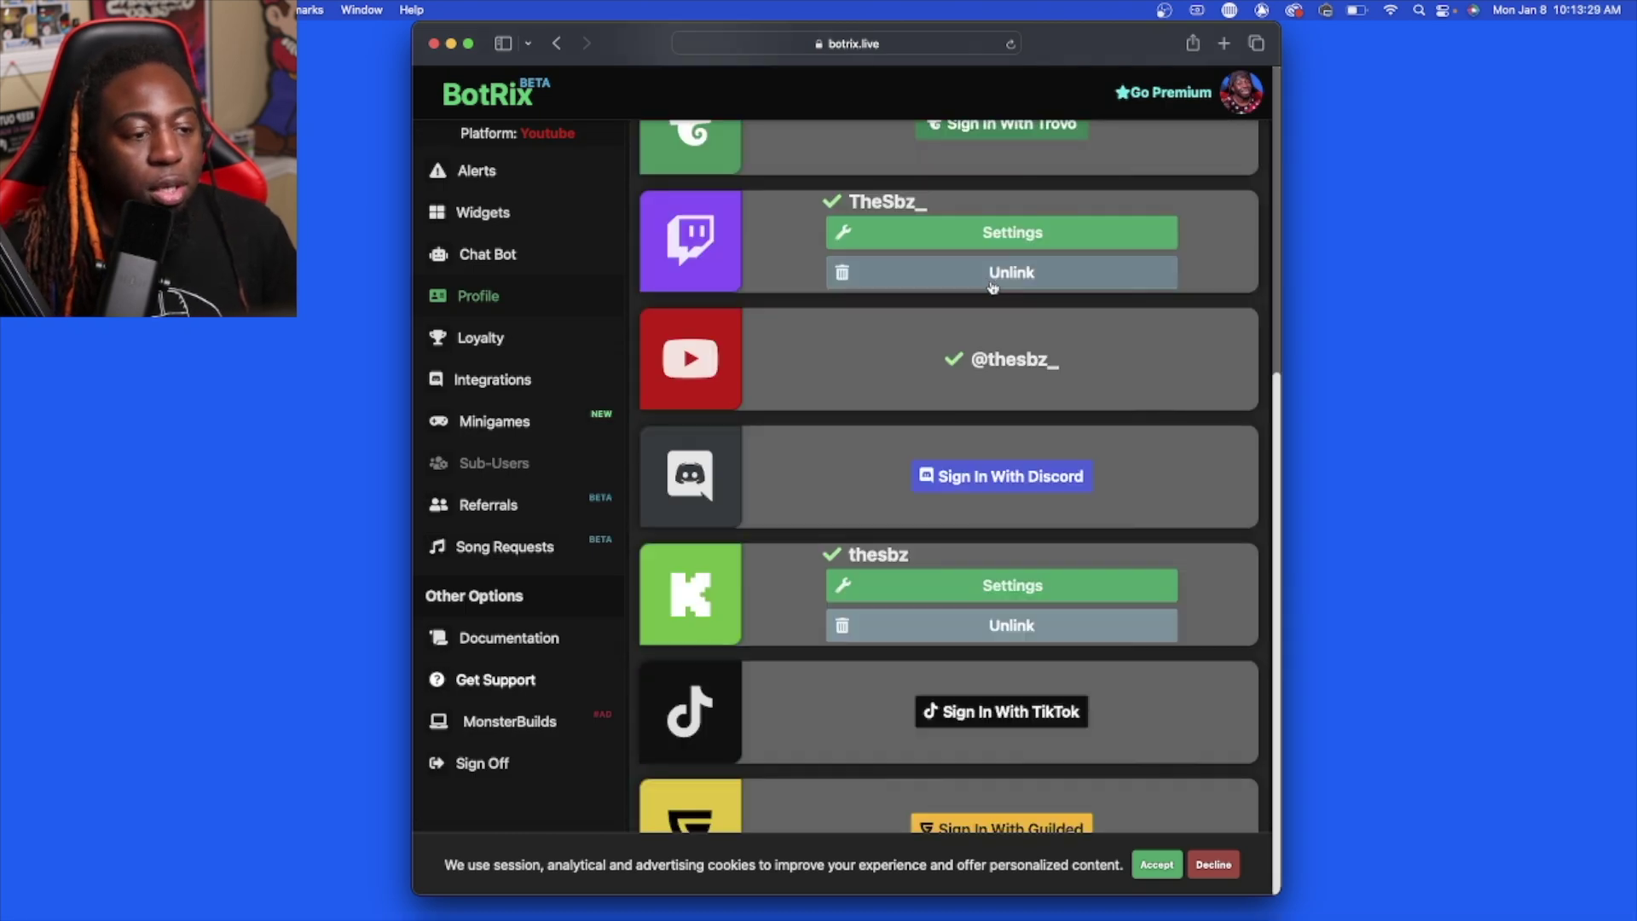
{"action": "scroll", "coordinate": [989, 294], "scroll_direction": "up", "scroll_amount": 2}
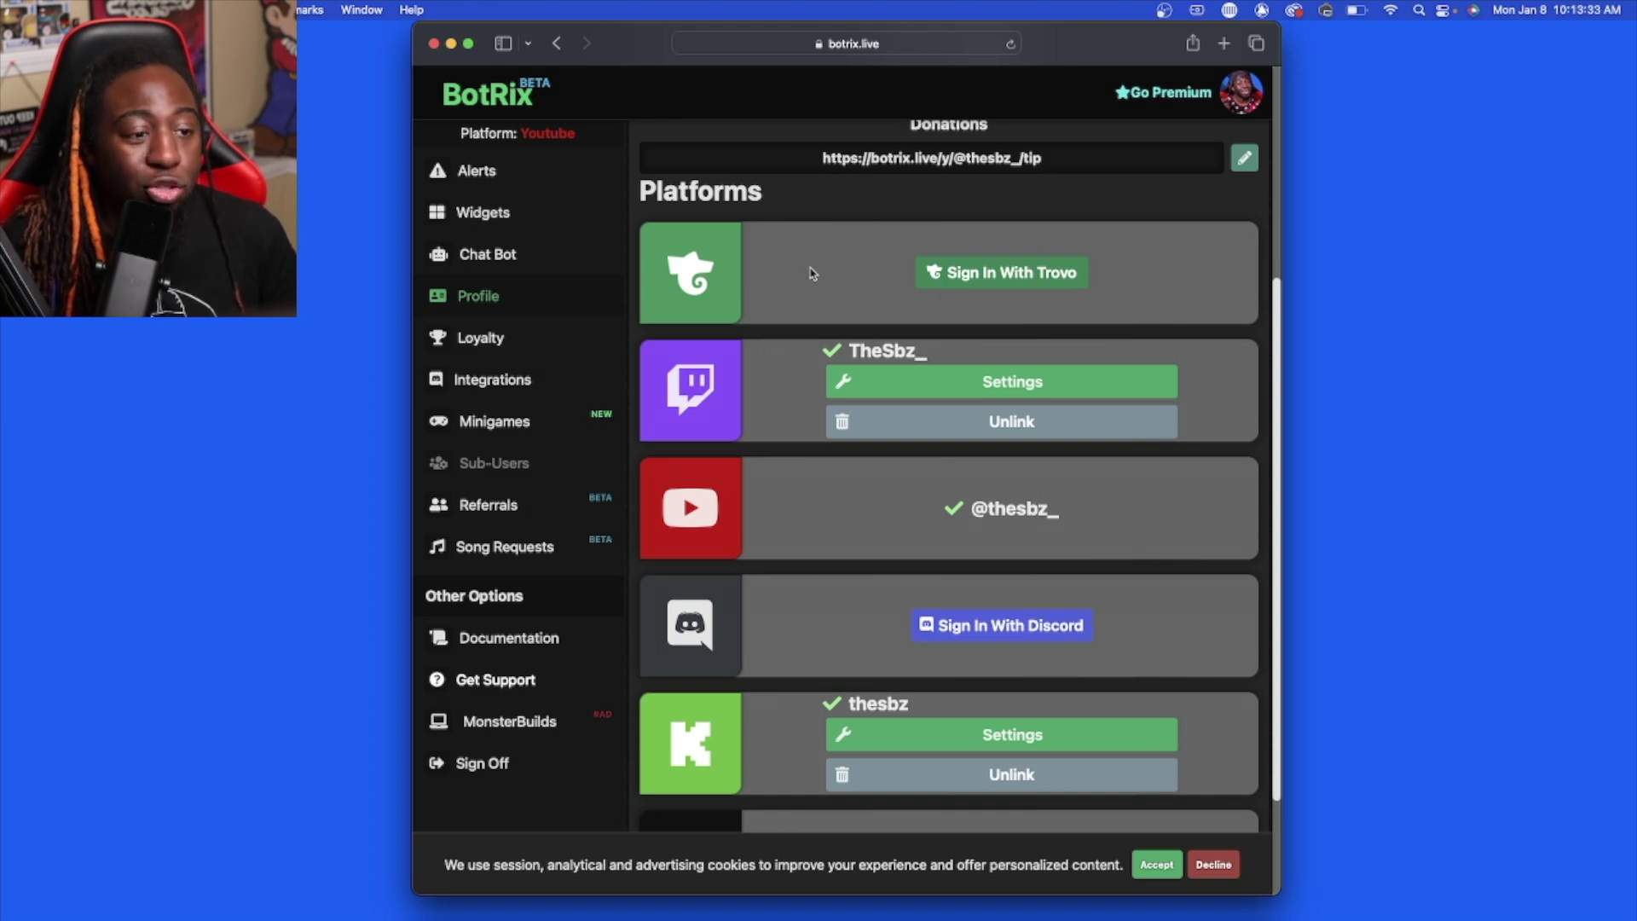
{"action": "scroll", "coordinate": [716, 354], "scroll_direction": "down", "scroll_amount": 1}
{"action": "scroll", "coordinate": [733, 409], "scroll_direction": "down", "scroll_amount": 3}
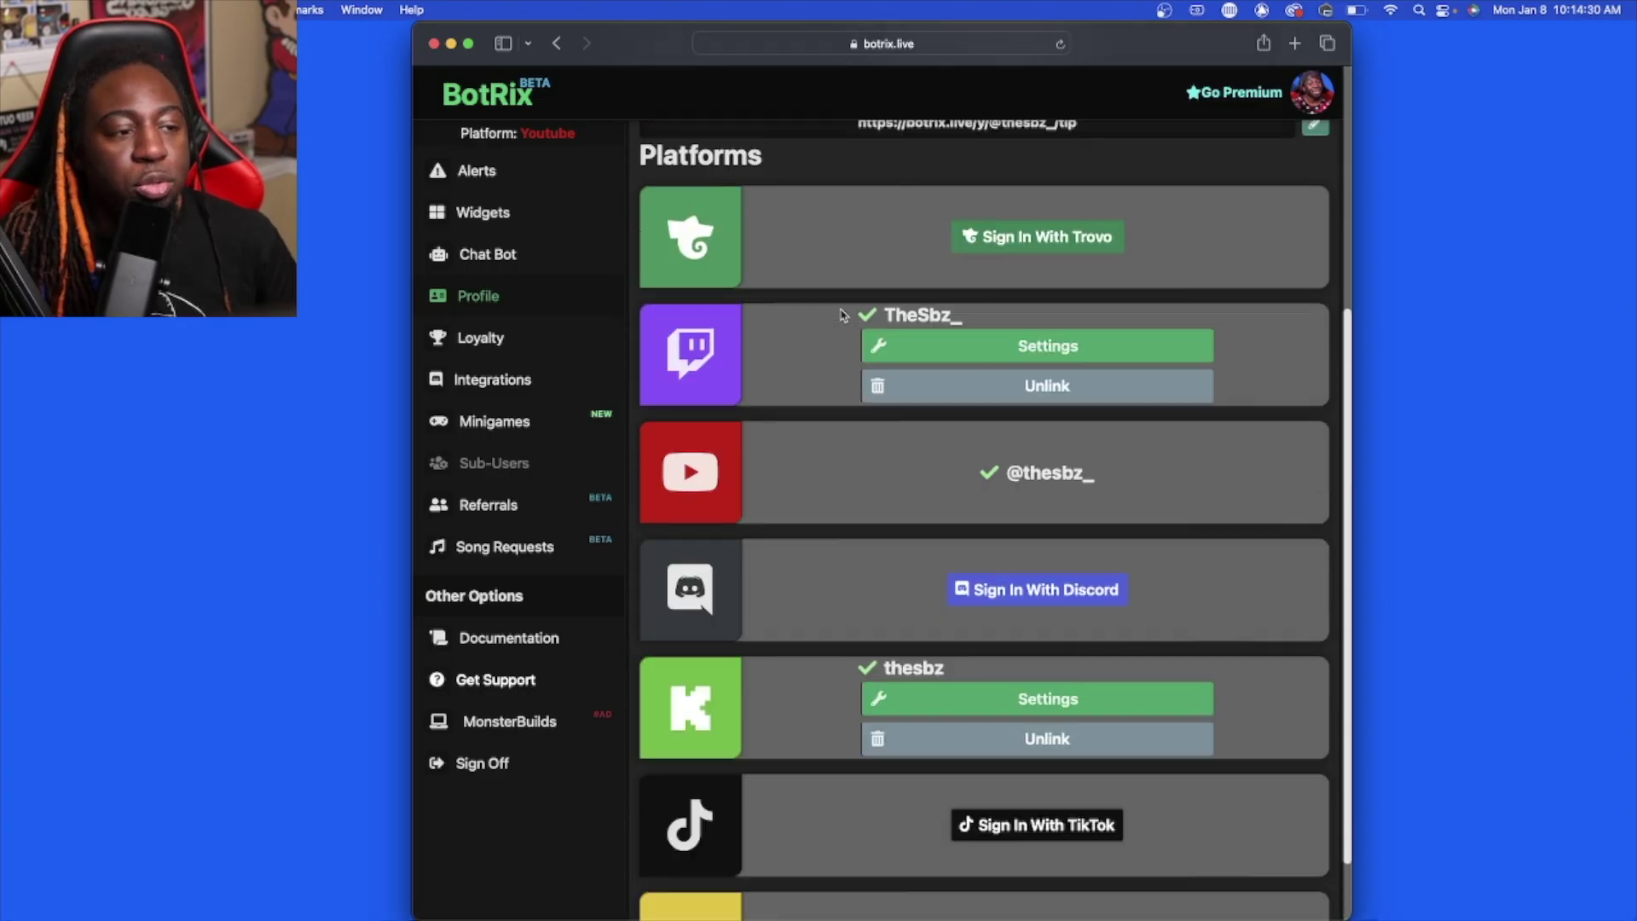
{"action": "scroll", "coordinate": [801, 604], "scroll_direction": "down", "scroll_amount": 1}
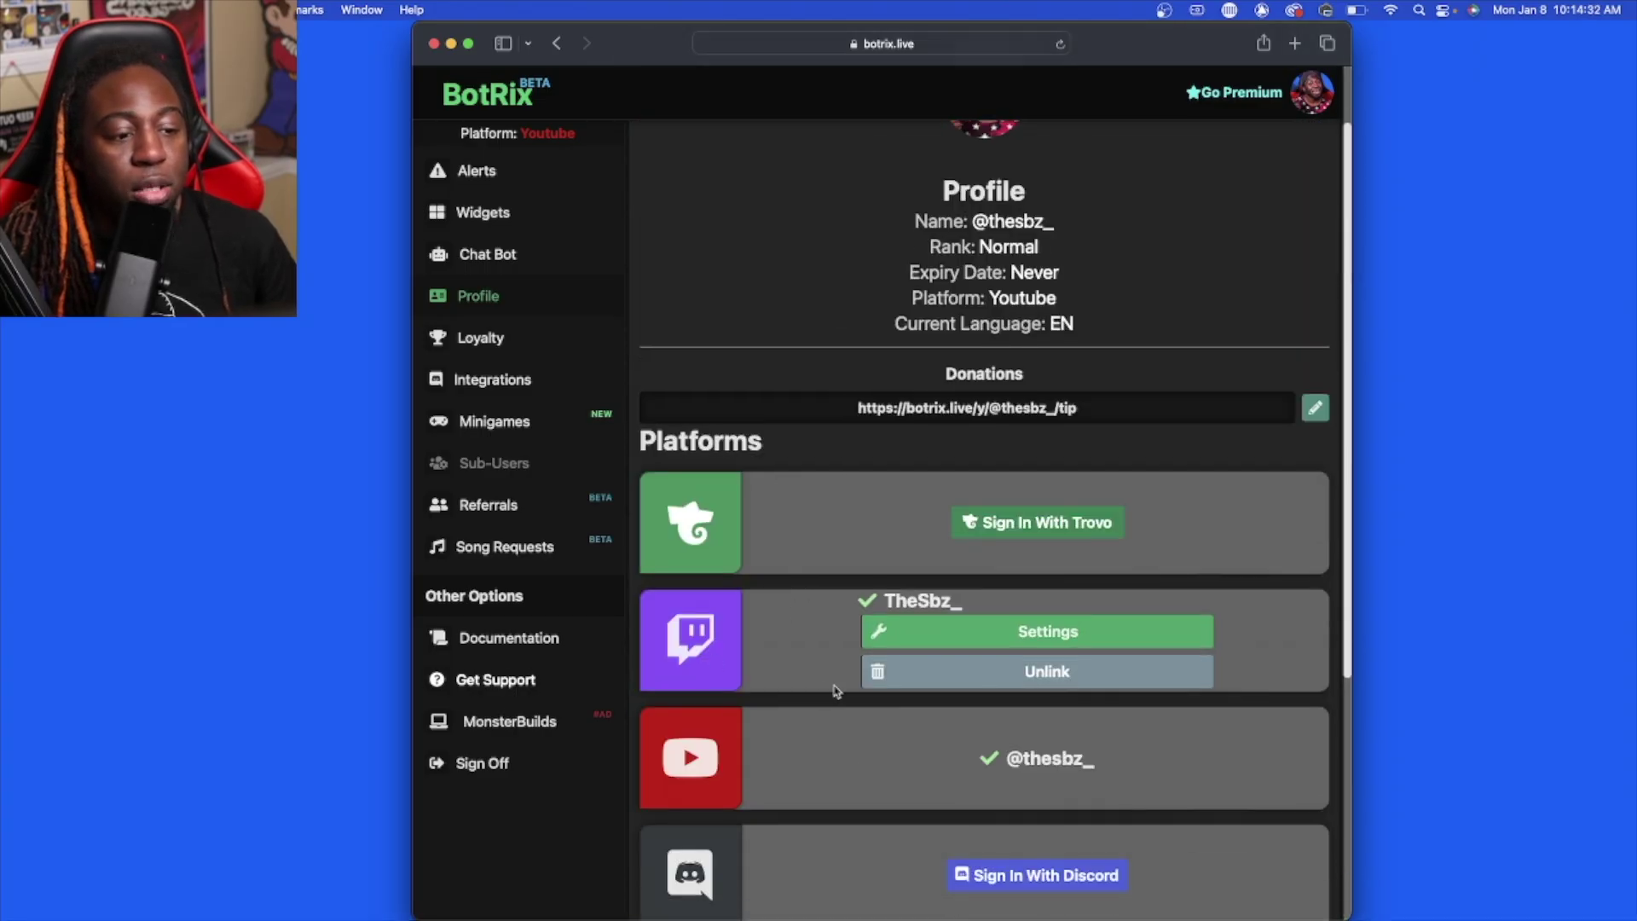
{"action": "scroll", "coordinate": [777, 572], "scroll_direction": "down", "scroll_amount": 3}
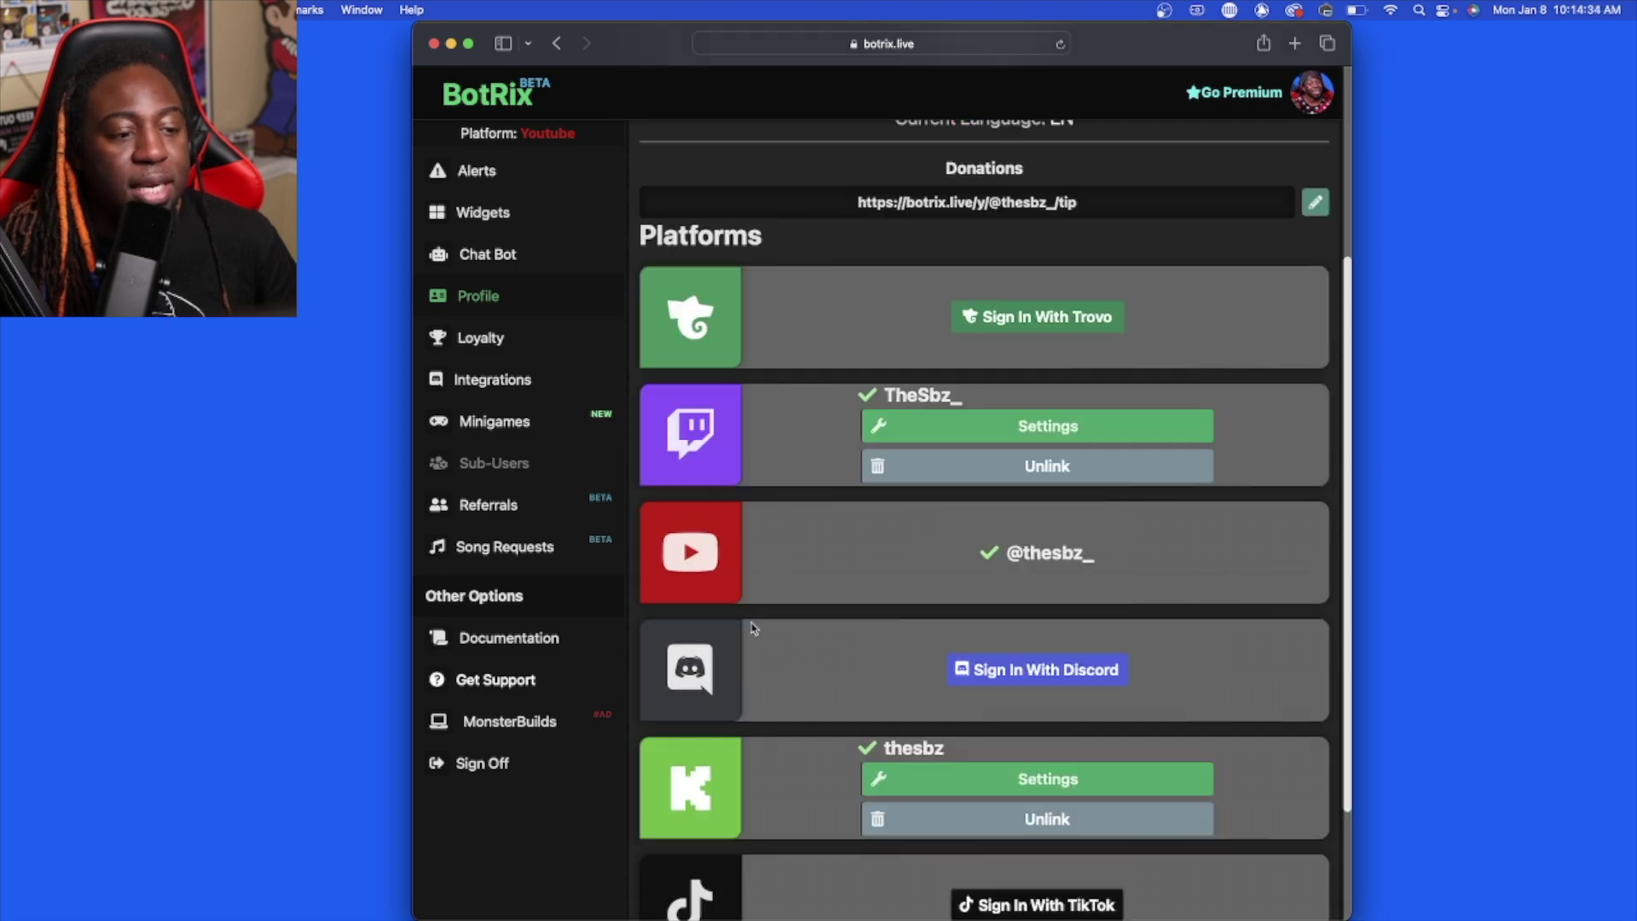
{"action": "scroll", "coordinate": [828, 498], "scroll_direction": "up", "scroll_amount": 4}
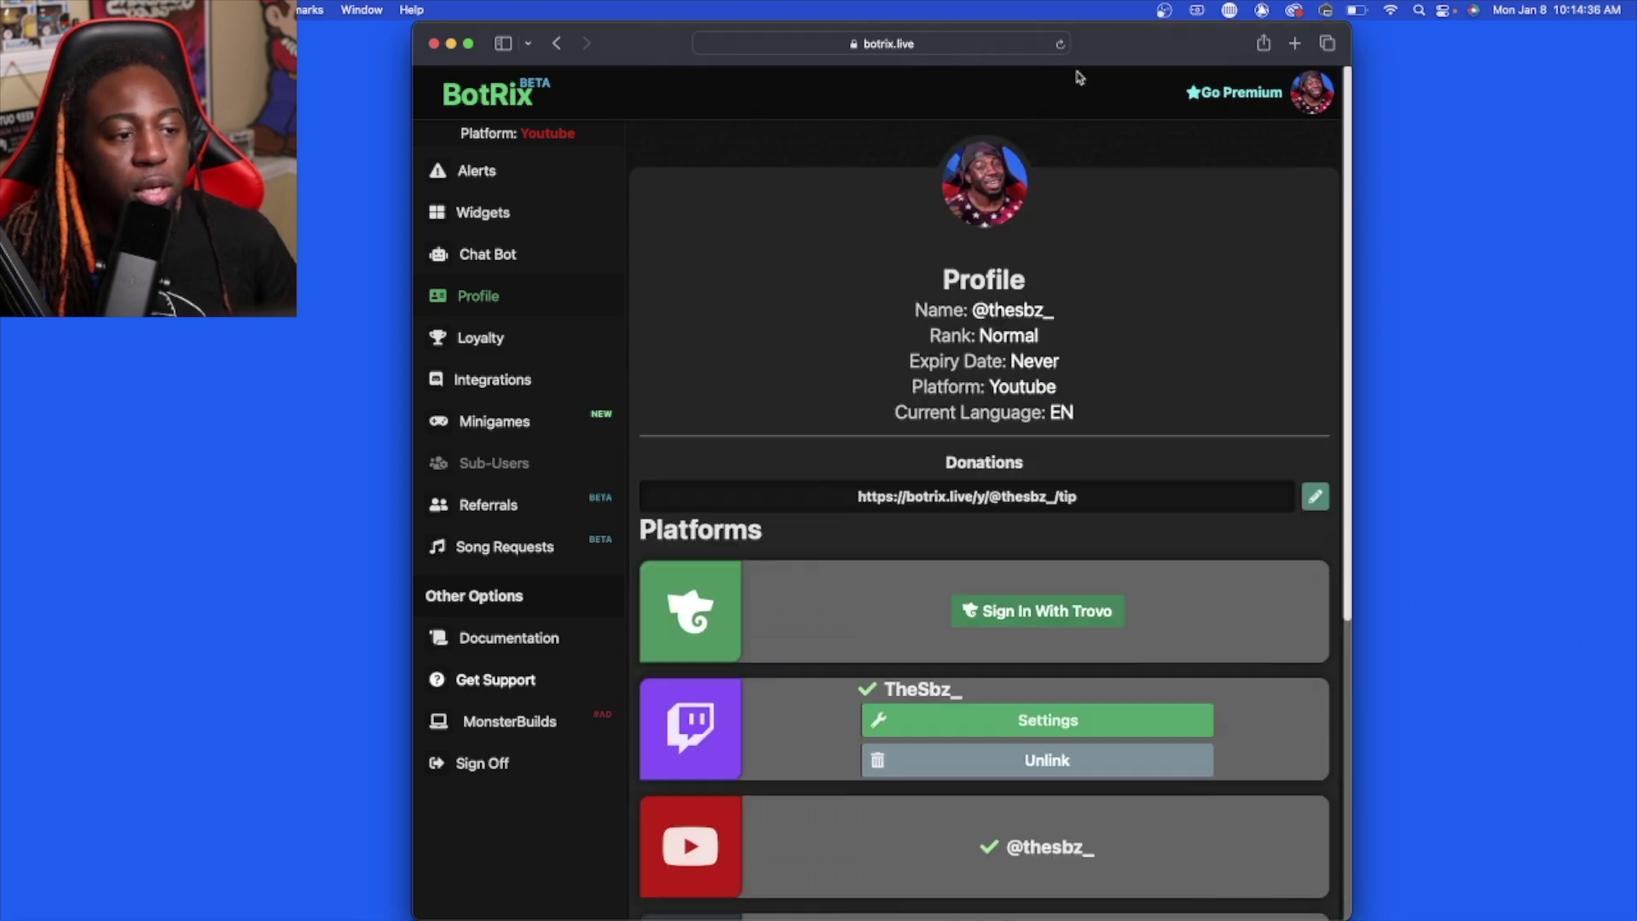
{"action": "left_click", "coordinate": [539, 259]}
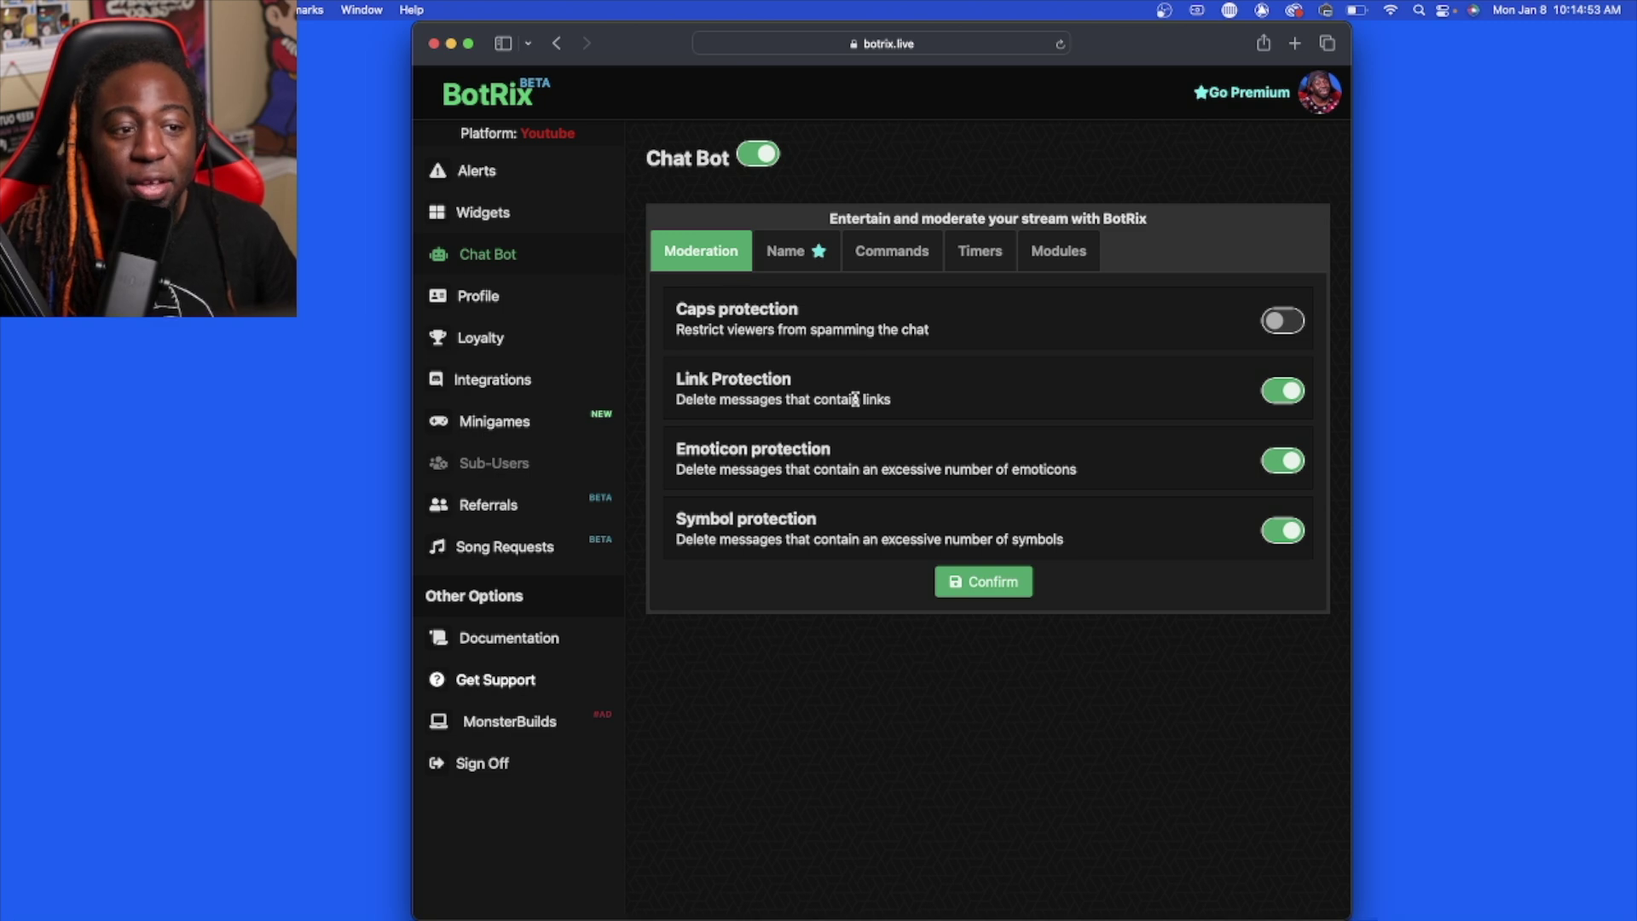
Step: Browse the Chat Bot's Commands, Timers, Modules, Name and Moderation tabs
{"action": "left_click", "coordinate": [892, 251]}
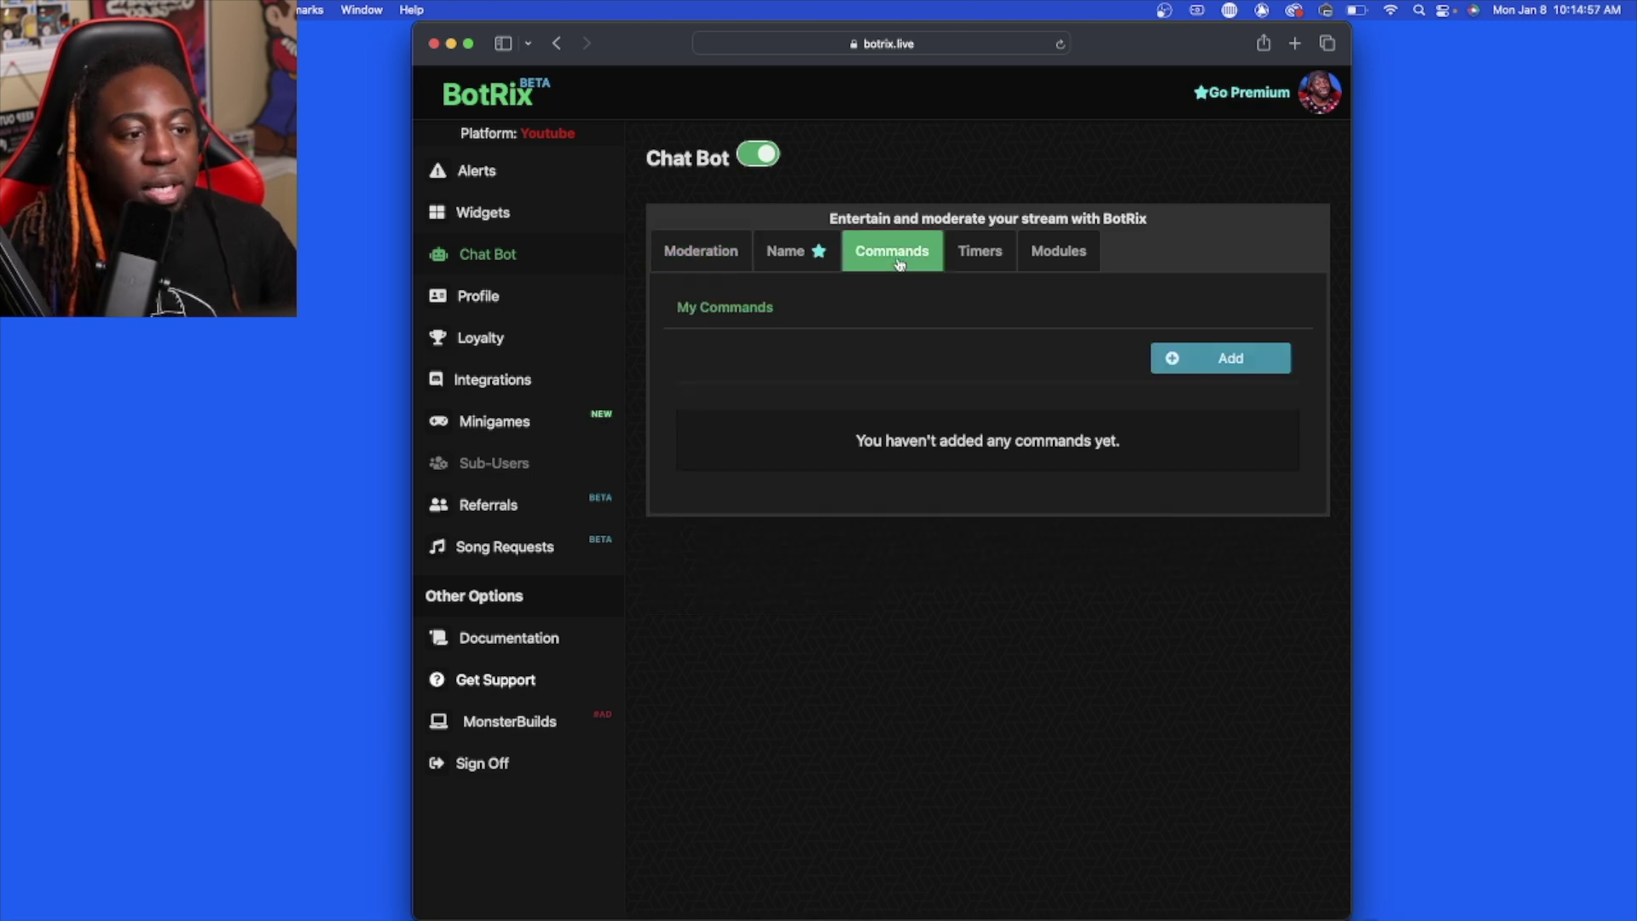
{"action": "left_click", "coordinate": [988, 267]}
{"action": "left_click", "coordinate": [1064, 256]}
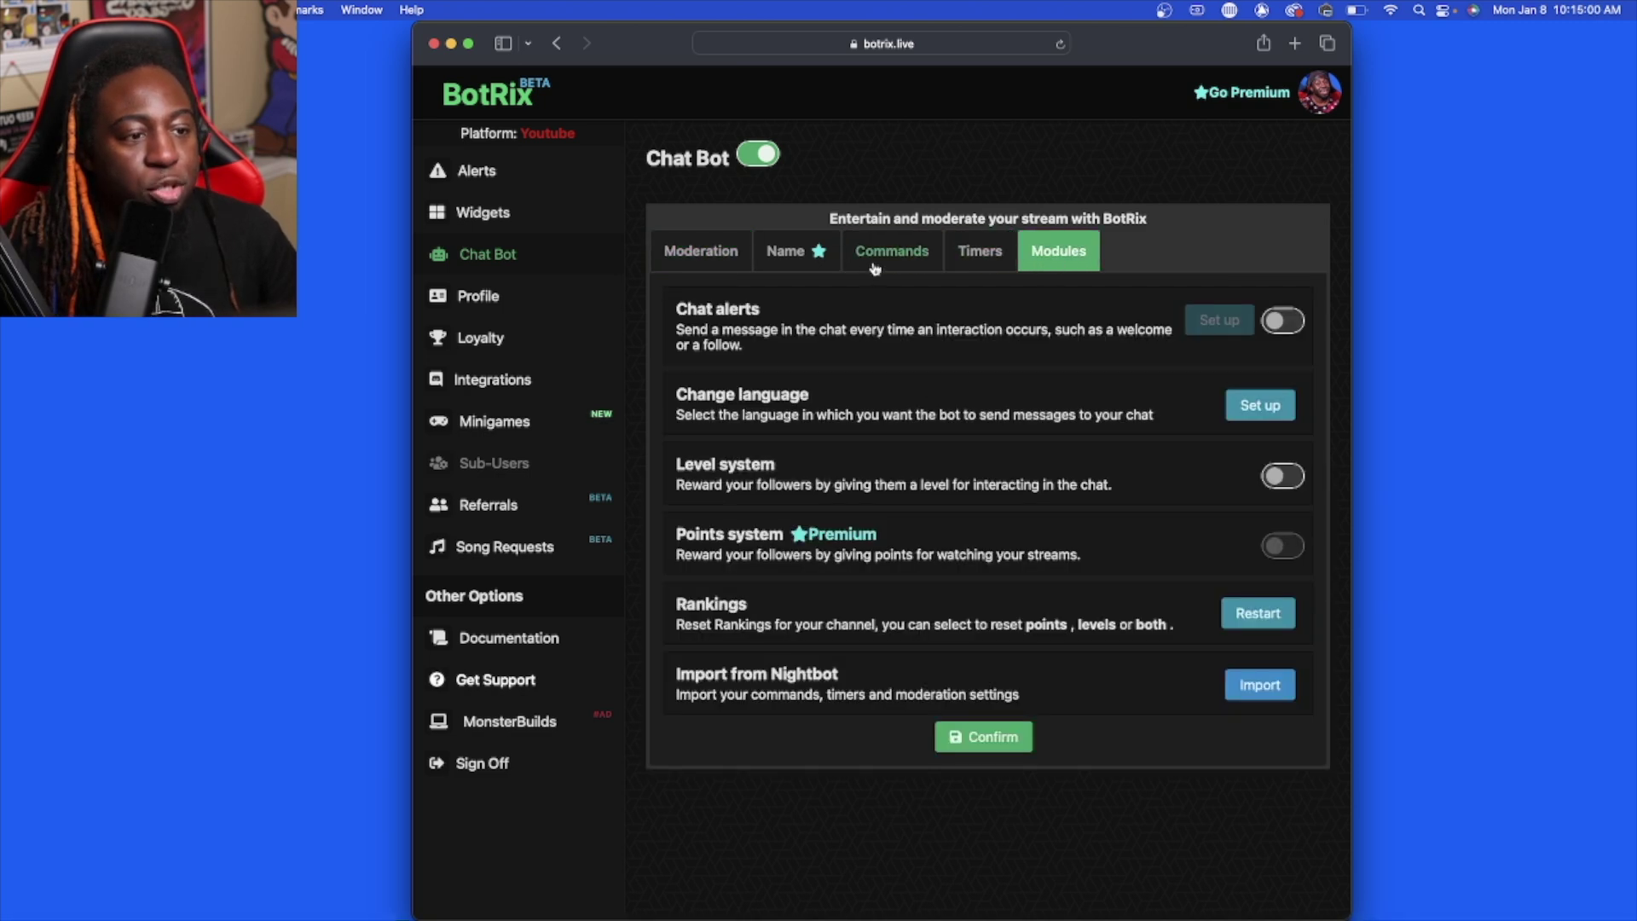
{"action": "left_click", "coordinate": [797, 260]}
{"action": "left_click", "coordinate": [714, 261]}
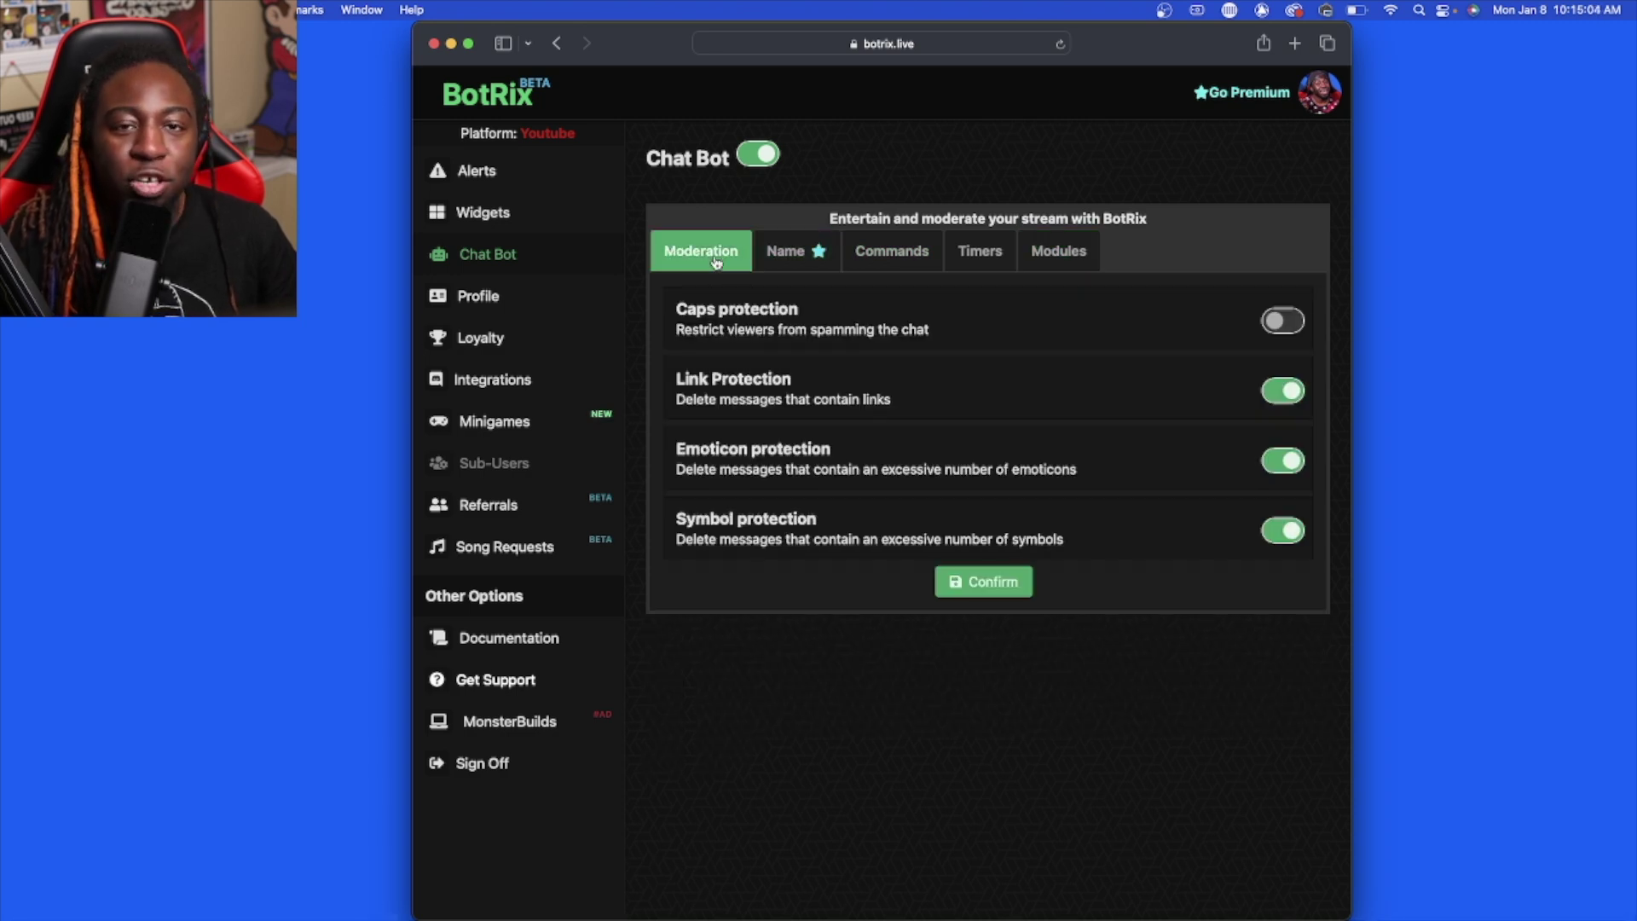
{"action": "left_click", "coordinate": [480, 215]}
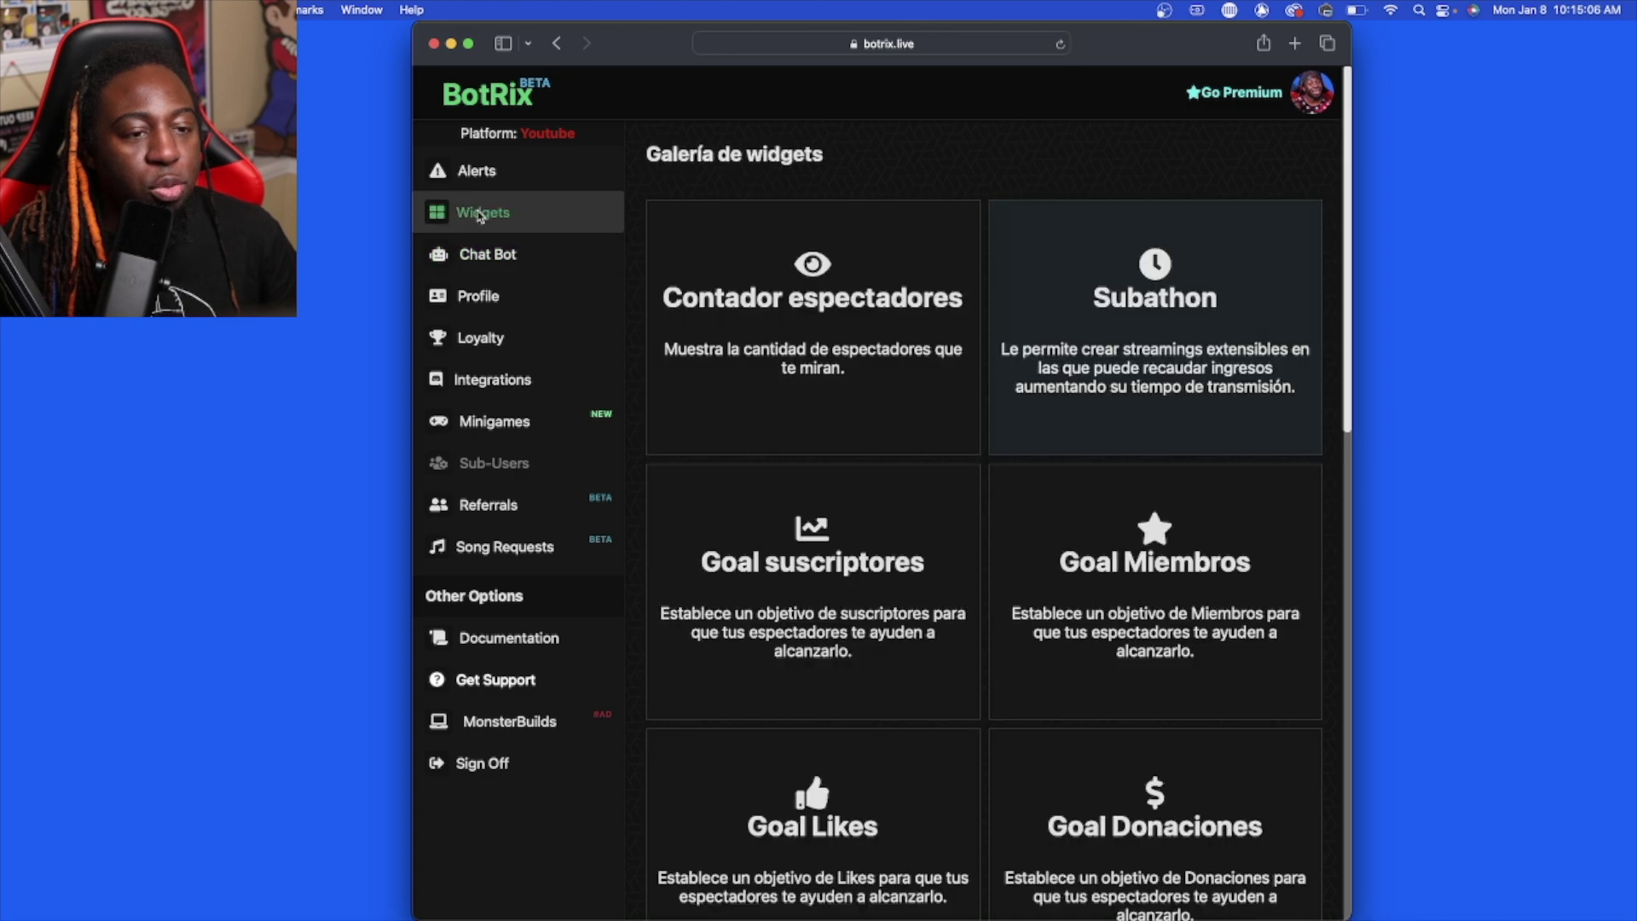
Step: Scroll the widget gallery and open the Chat widget's settings
{"action": "scroll", "coordinate": [957, 238], "scroll_direction": "down", "scroll_amount": 6}
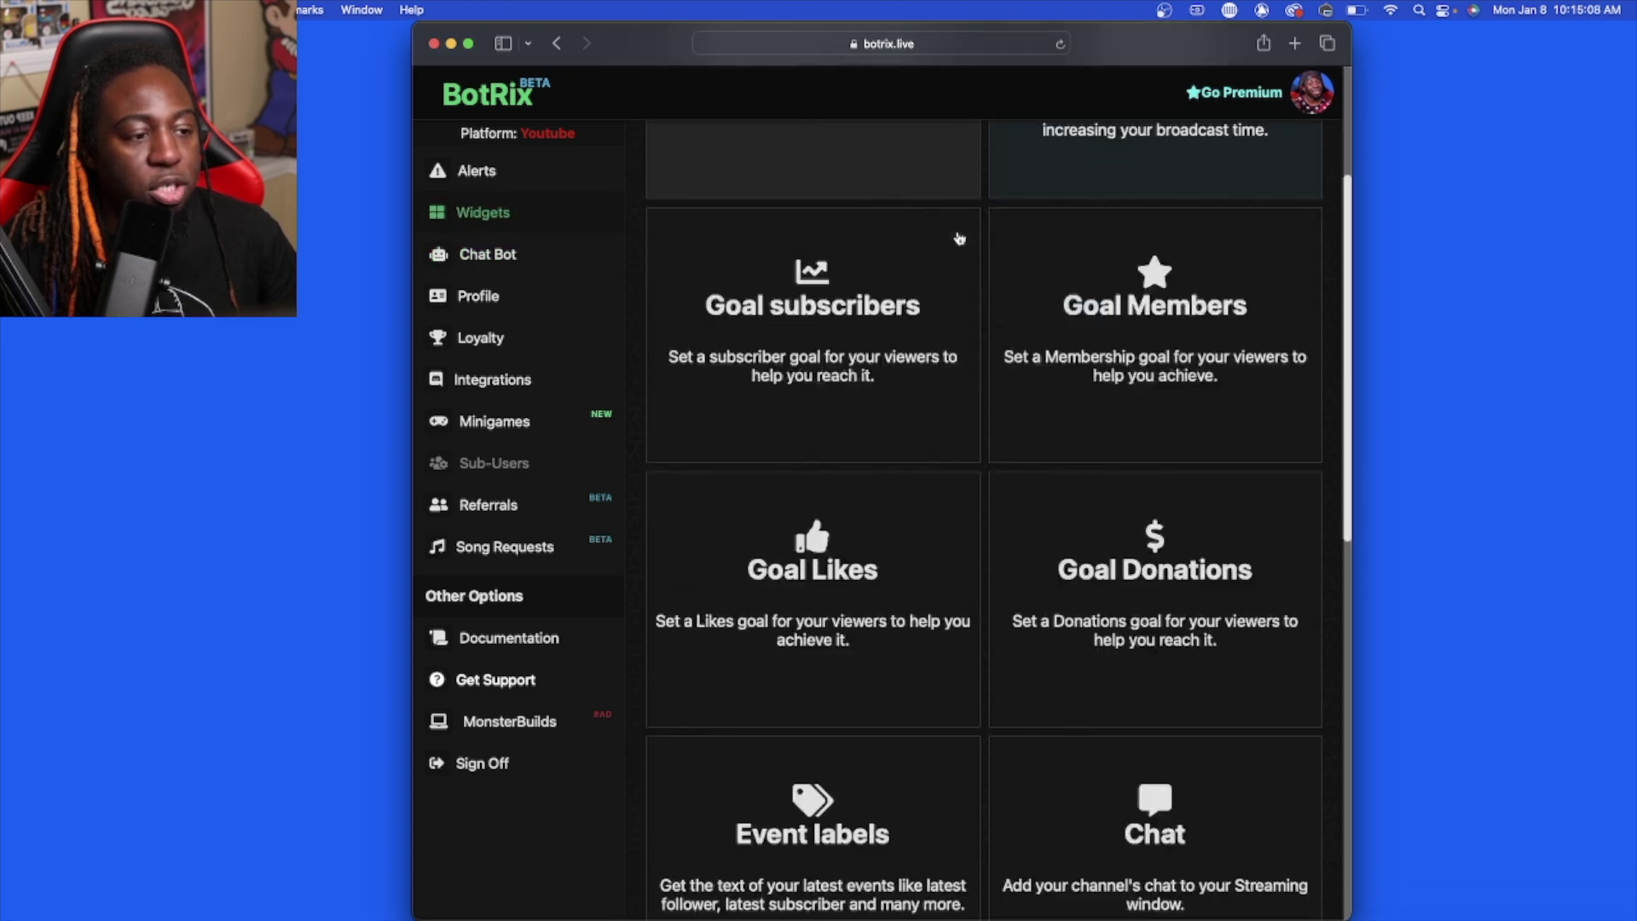
{"action": "scroll", "coordinate": [959, 239], "scroll_direction": "down", "scroll_amount": 2}
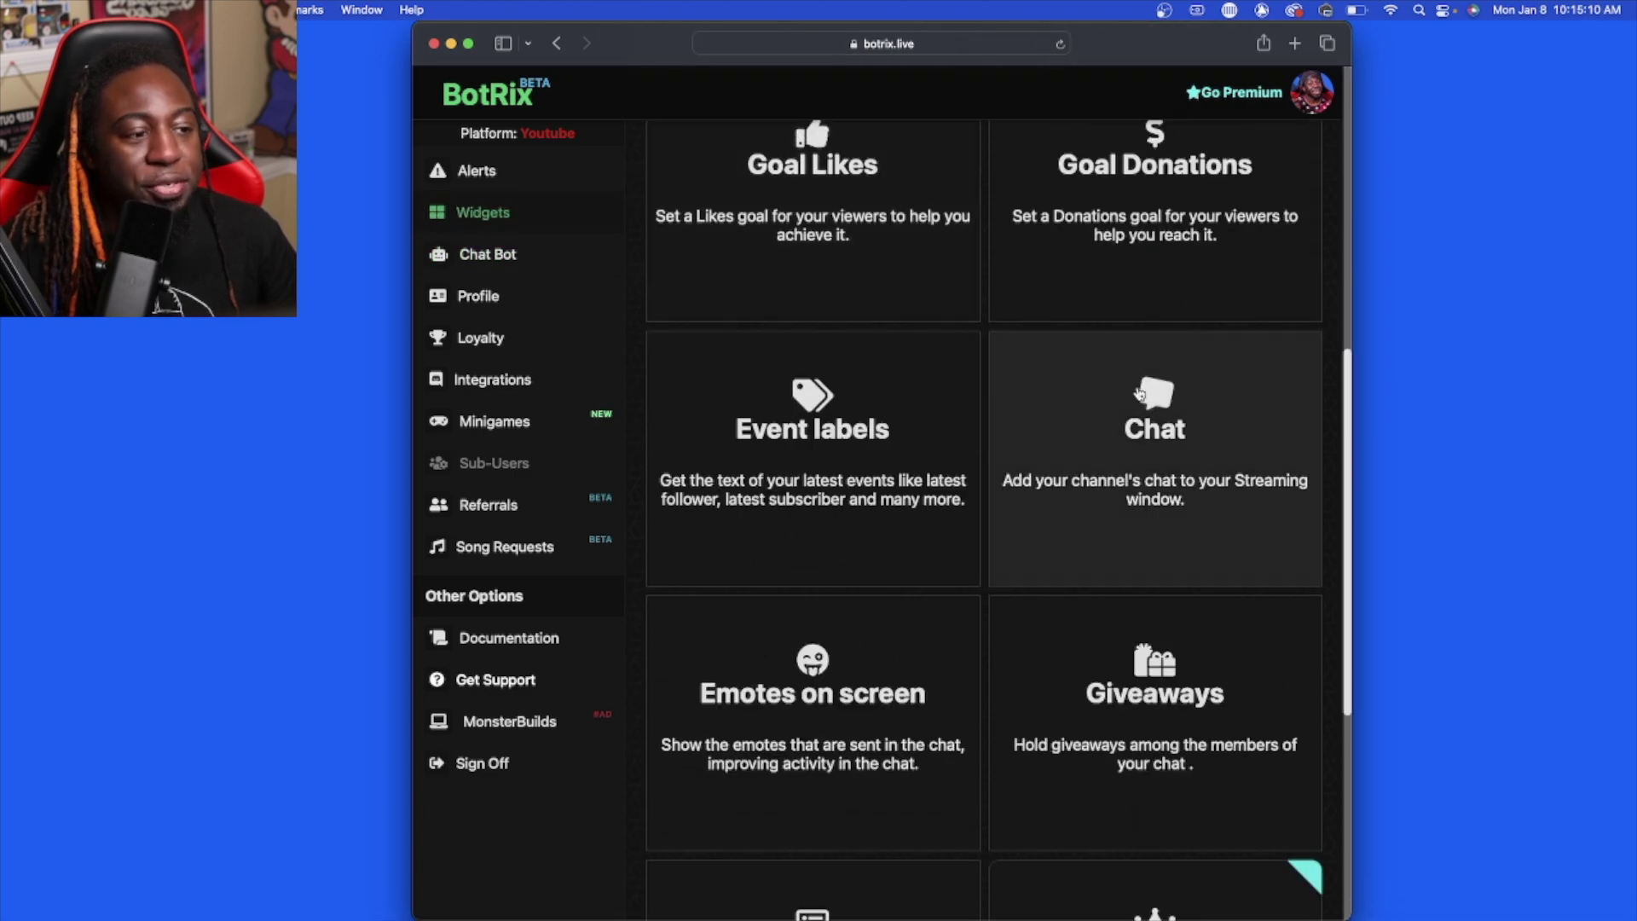
{"action": "left_click", "coordinate": [1063, 431]}
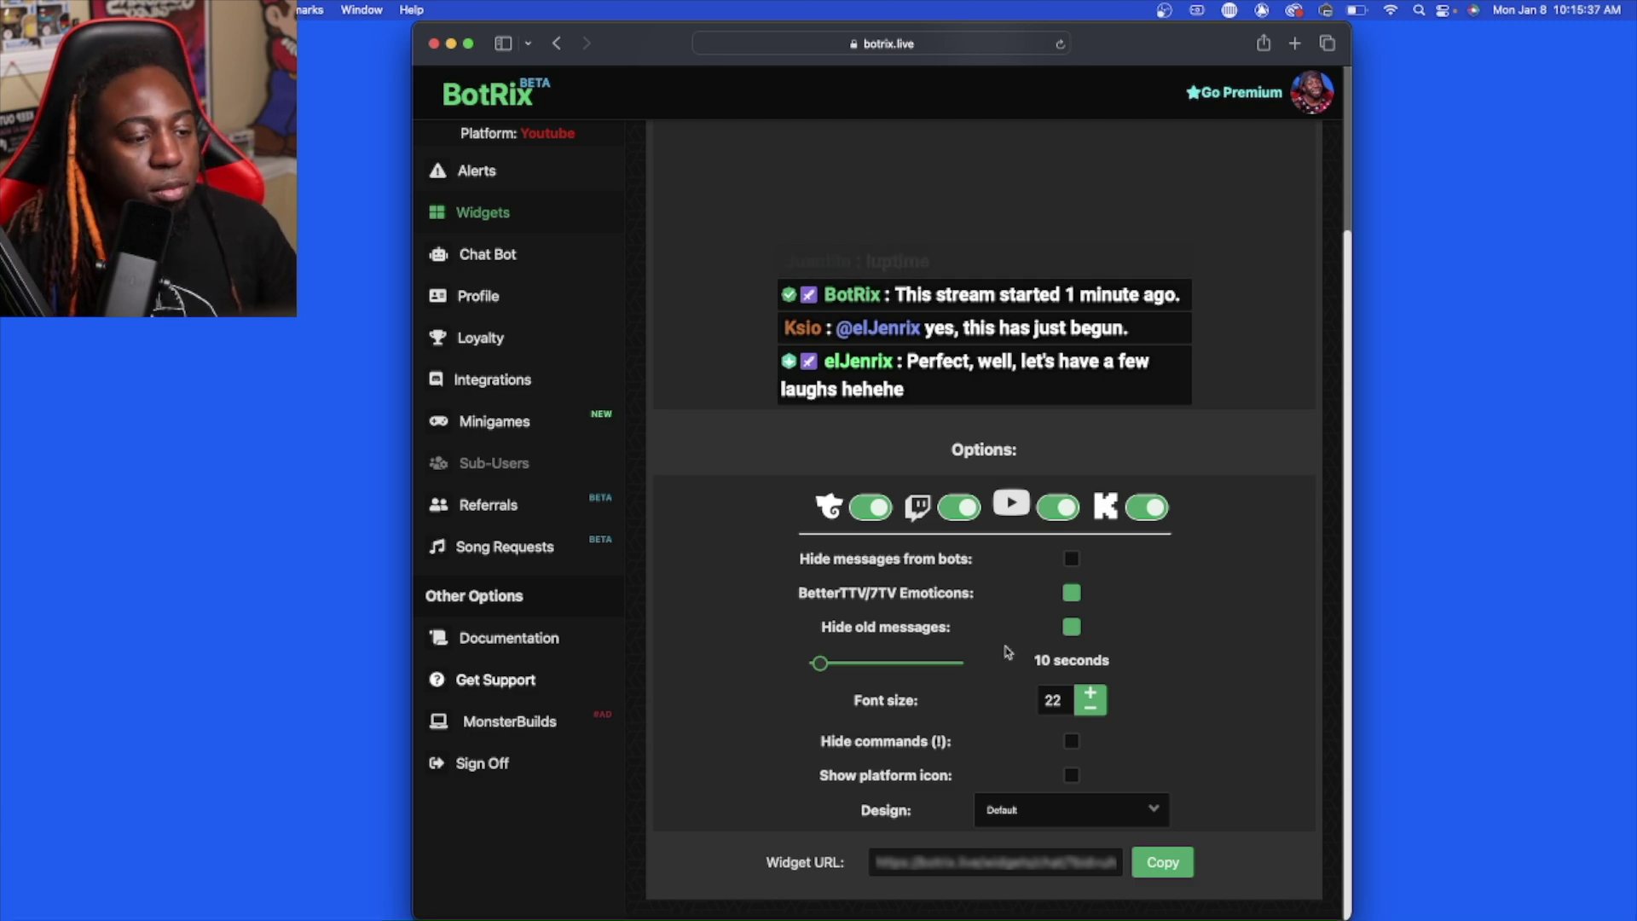
Step: Pick Streamline as the chat design and copy the Chat widget URL
{"action": "left_click", "coordinate": [1030, 806]}
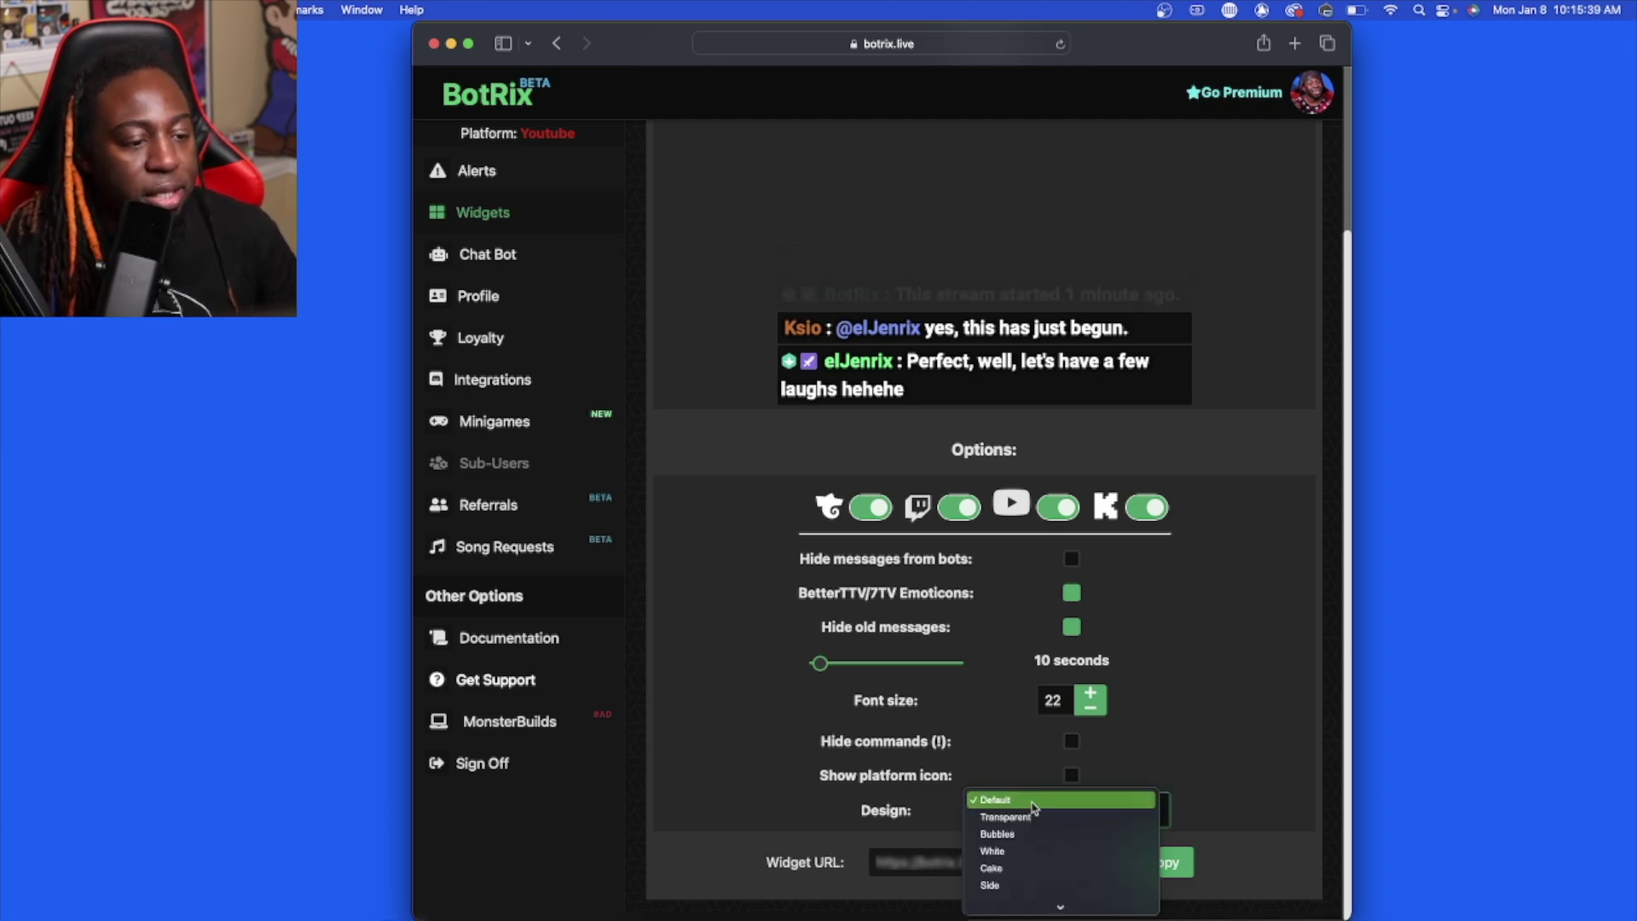
{"action": "scroll", "coordinate": [1046, 909], "scroll_direction": "down", "scroll_amount": 3}
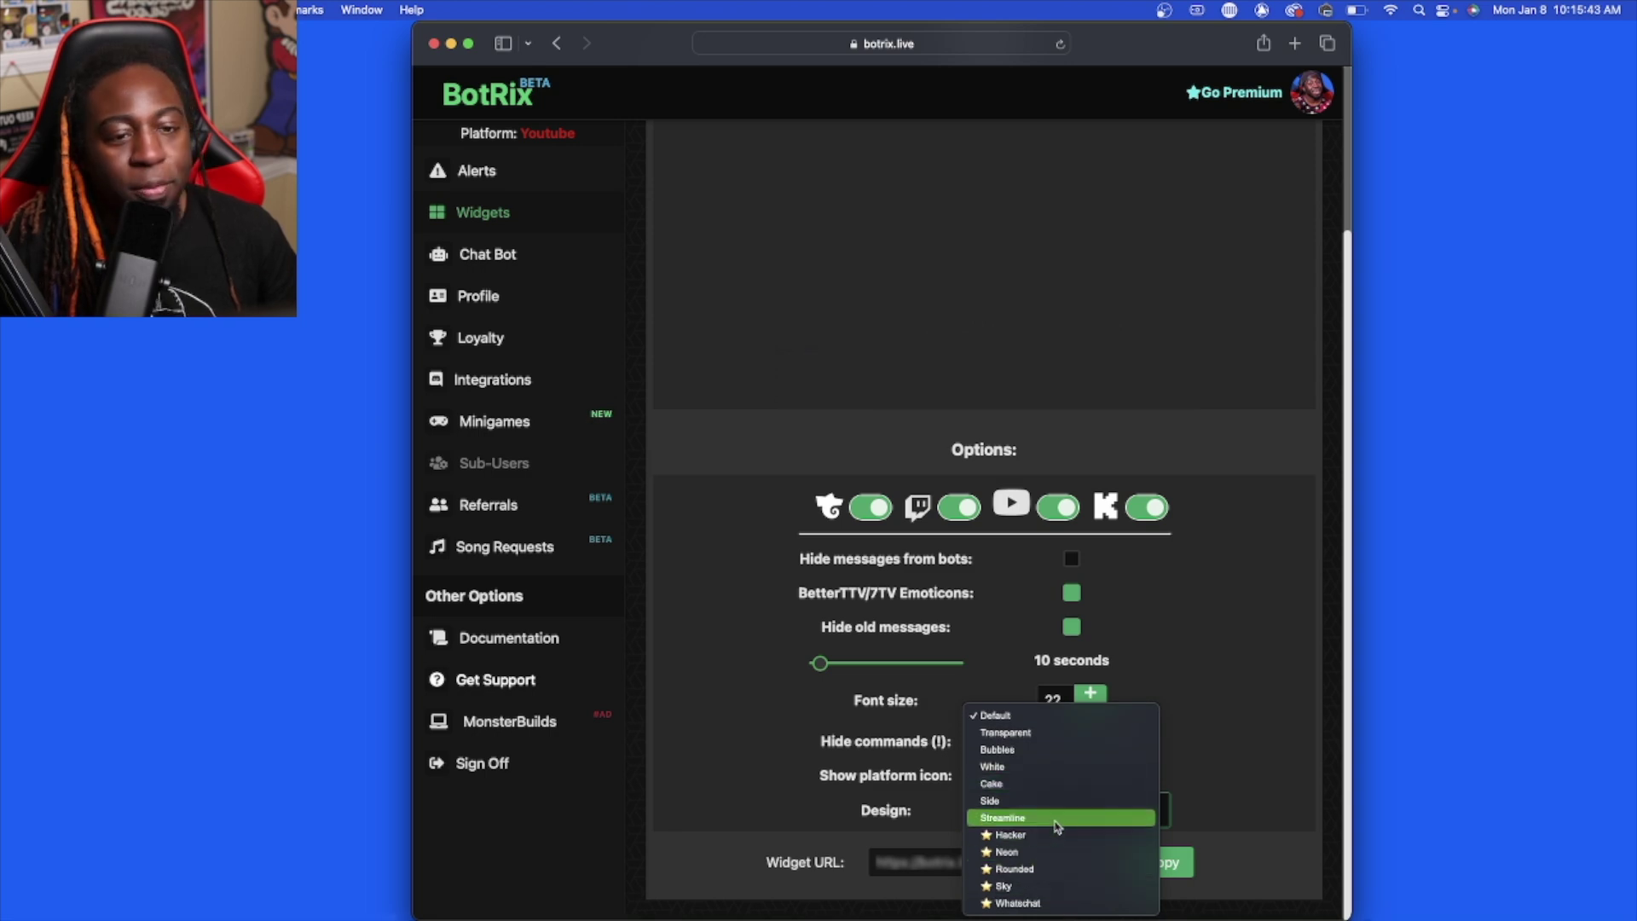
{"action": "left_click", "coordinate": [1057, 820]}
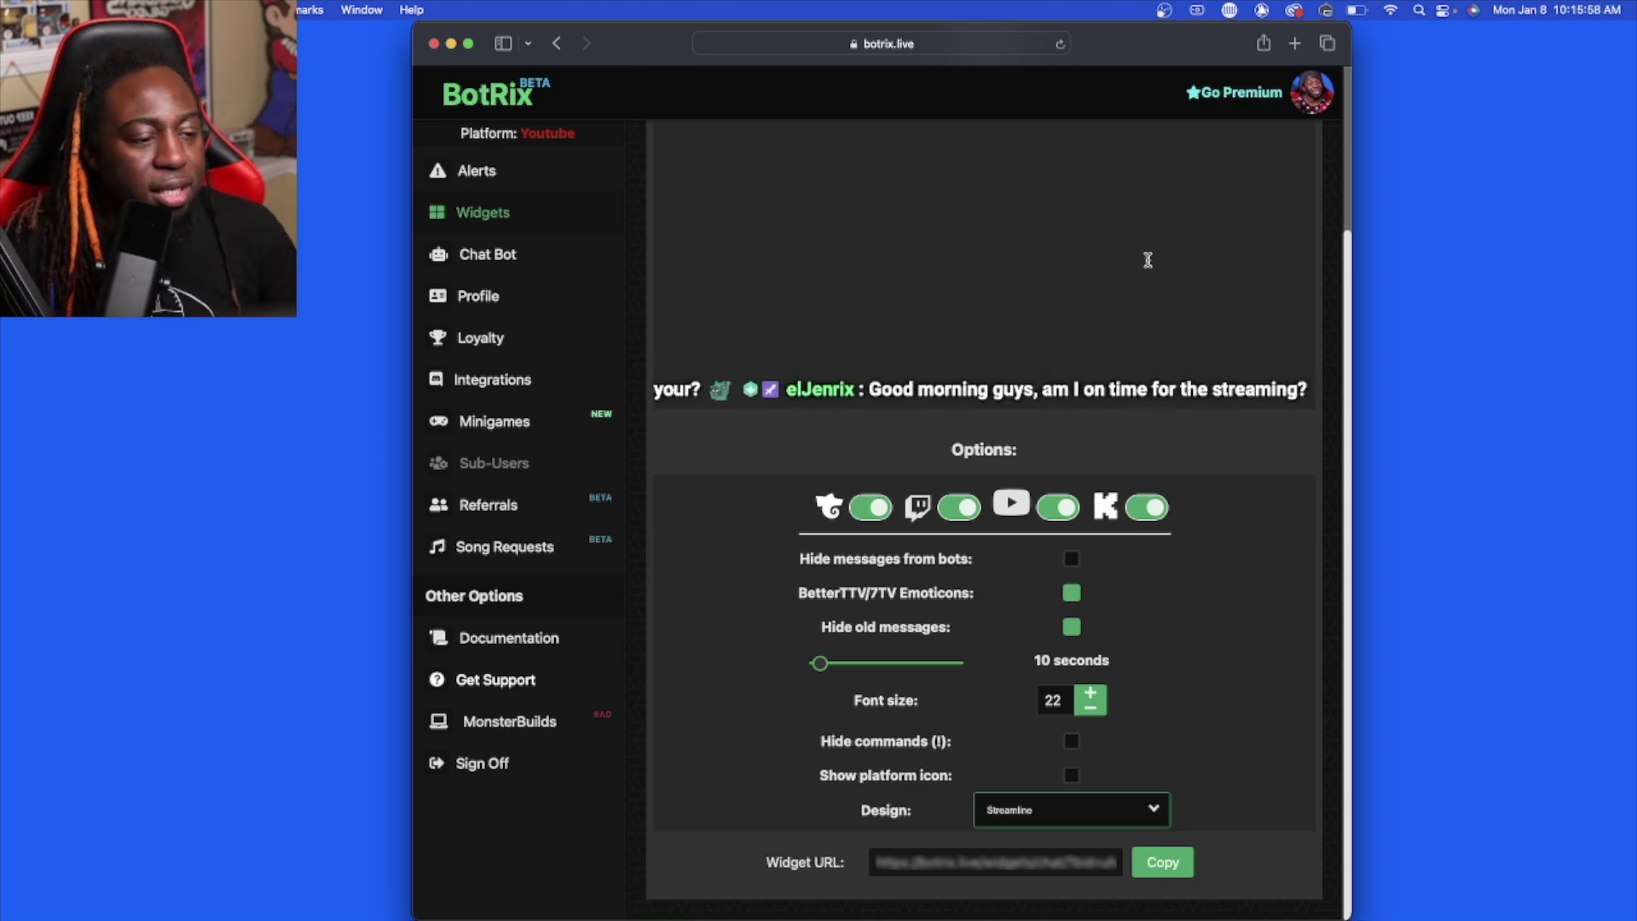
{"action": "left_click", "coordinate": [1170, 866]}
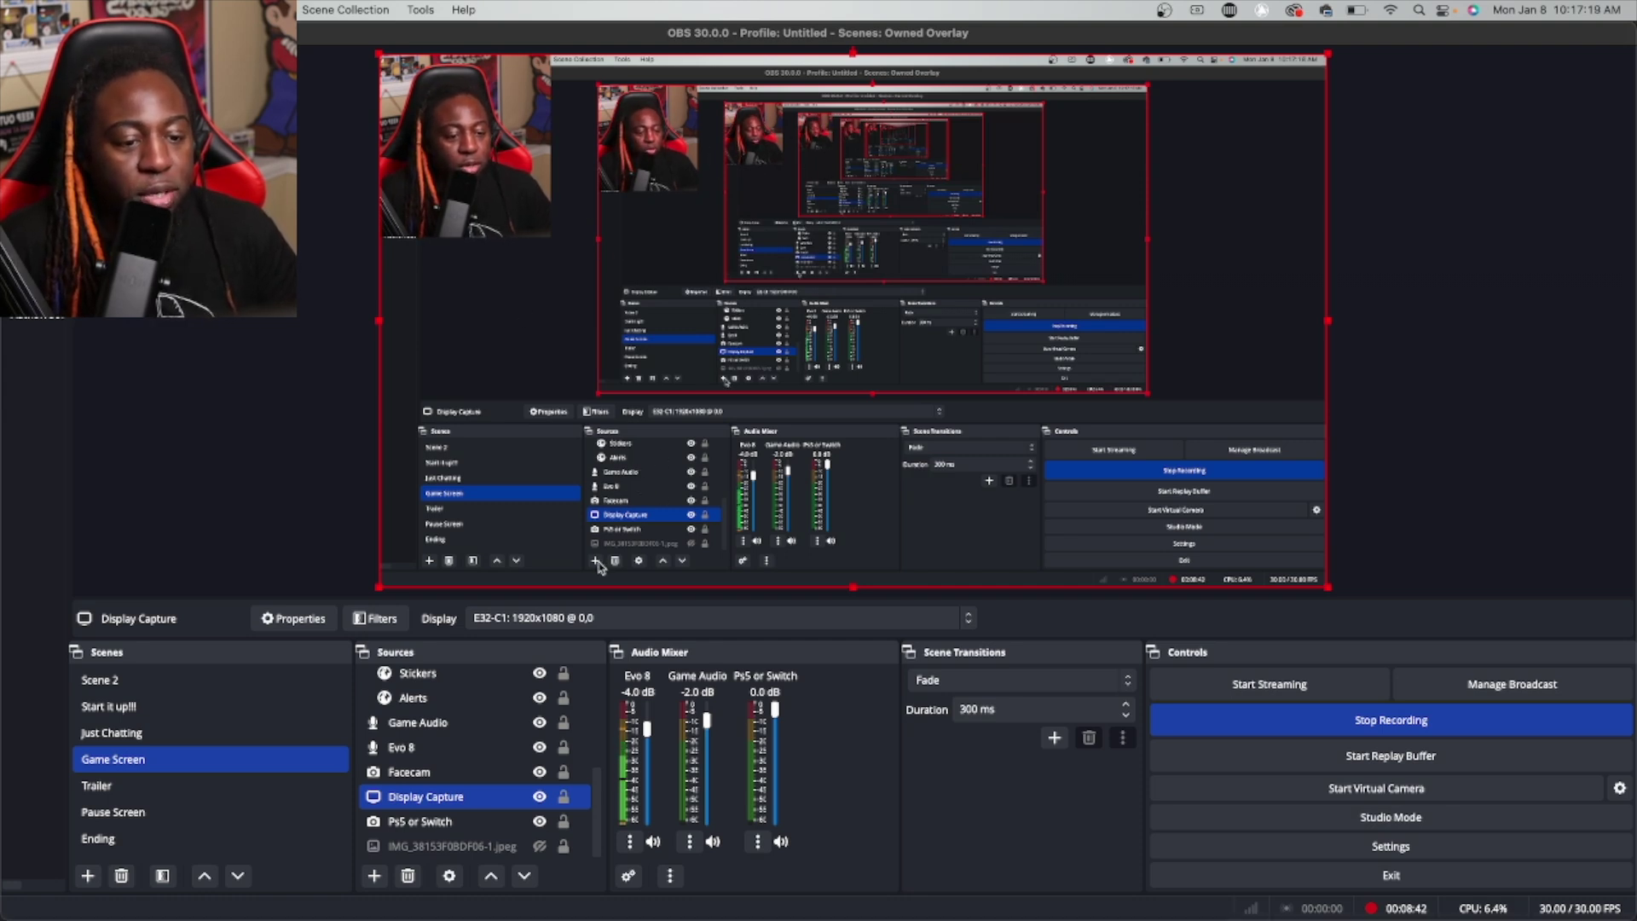
Step: Add a Browser source named 'Botrix' to Game Screen and select its URL field
{"action": "key", "text": "Down"}
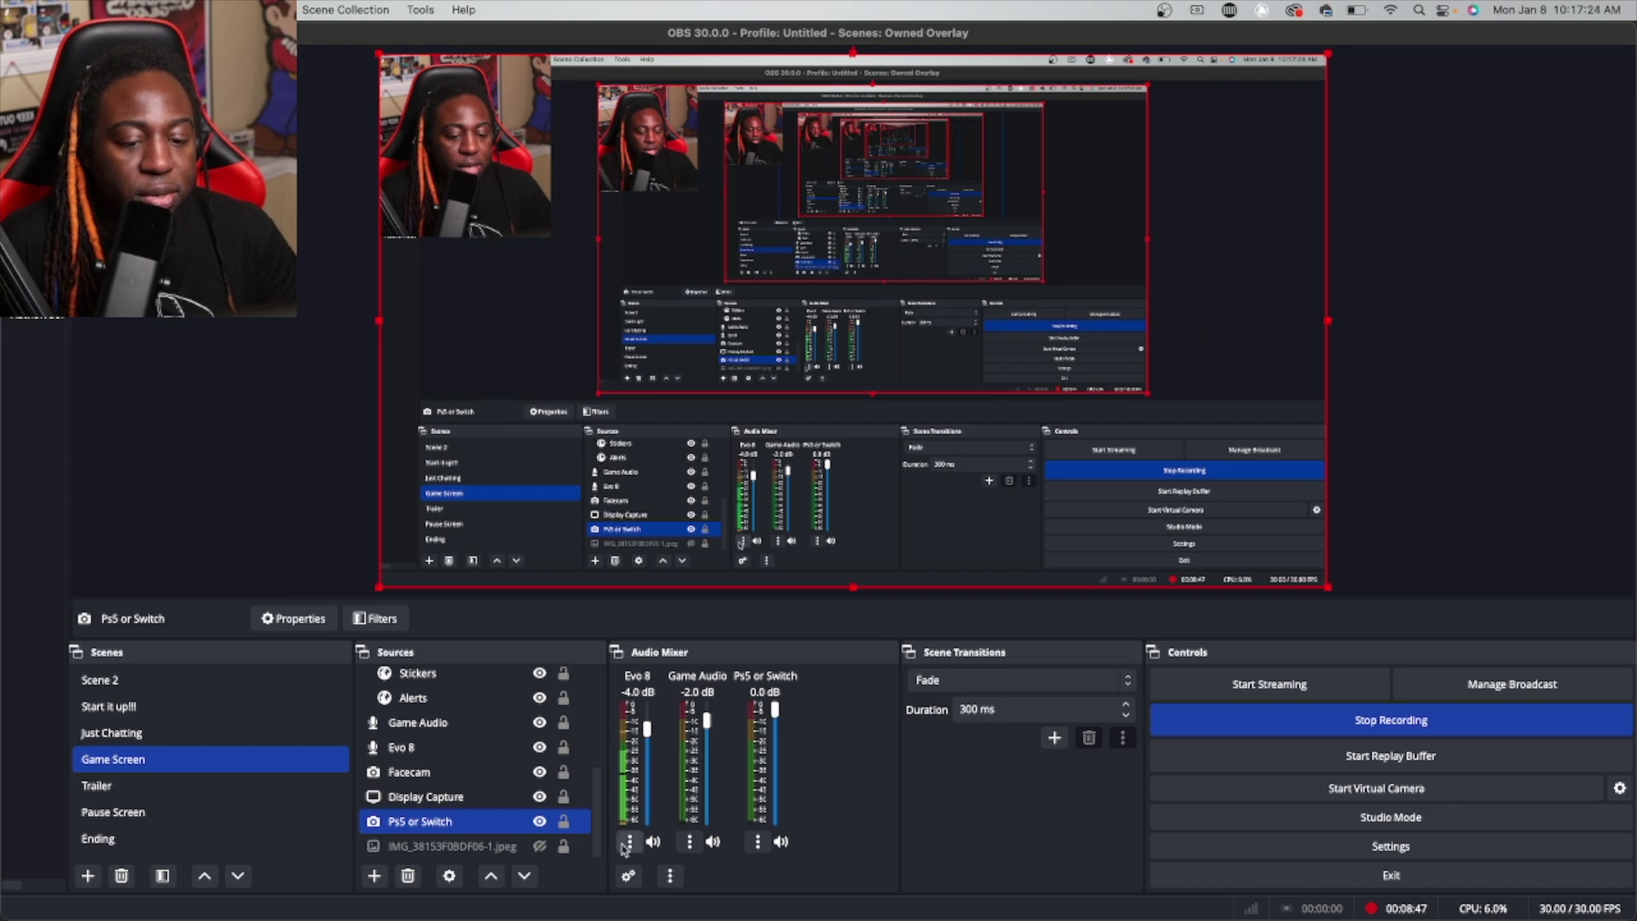
{"action": "left_click", "coordinate": [374, 875]}
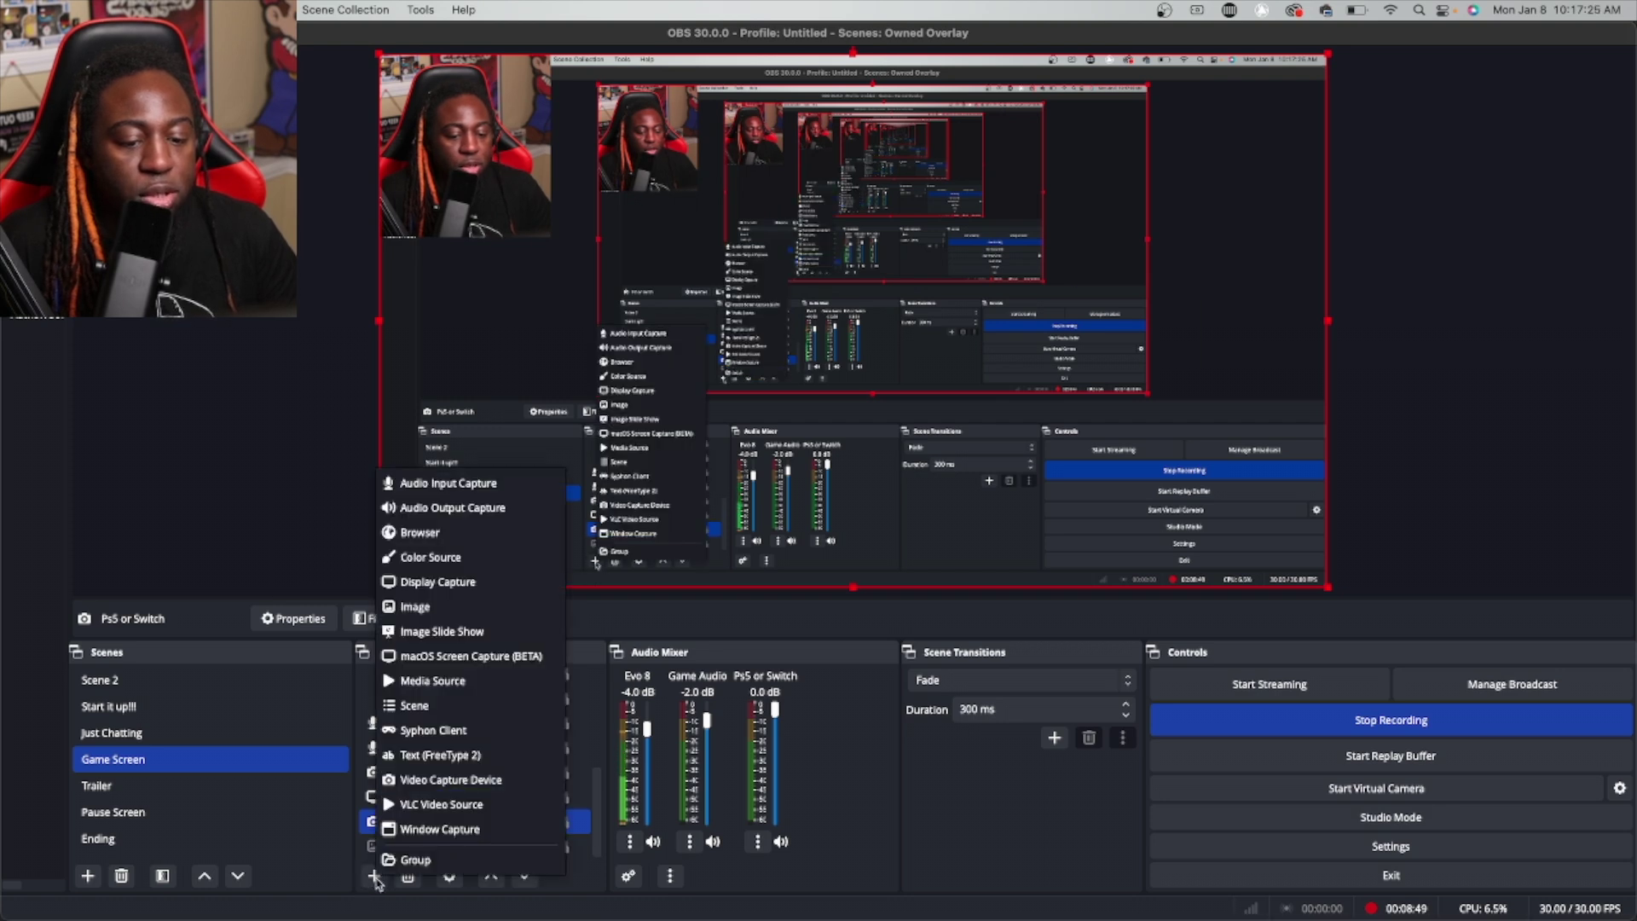
{"action": "left_click", "coordinate": [418, 534]}
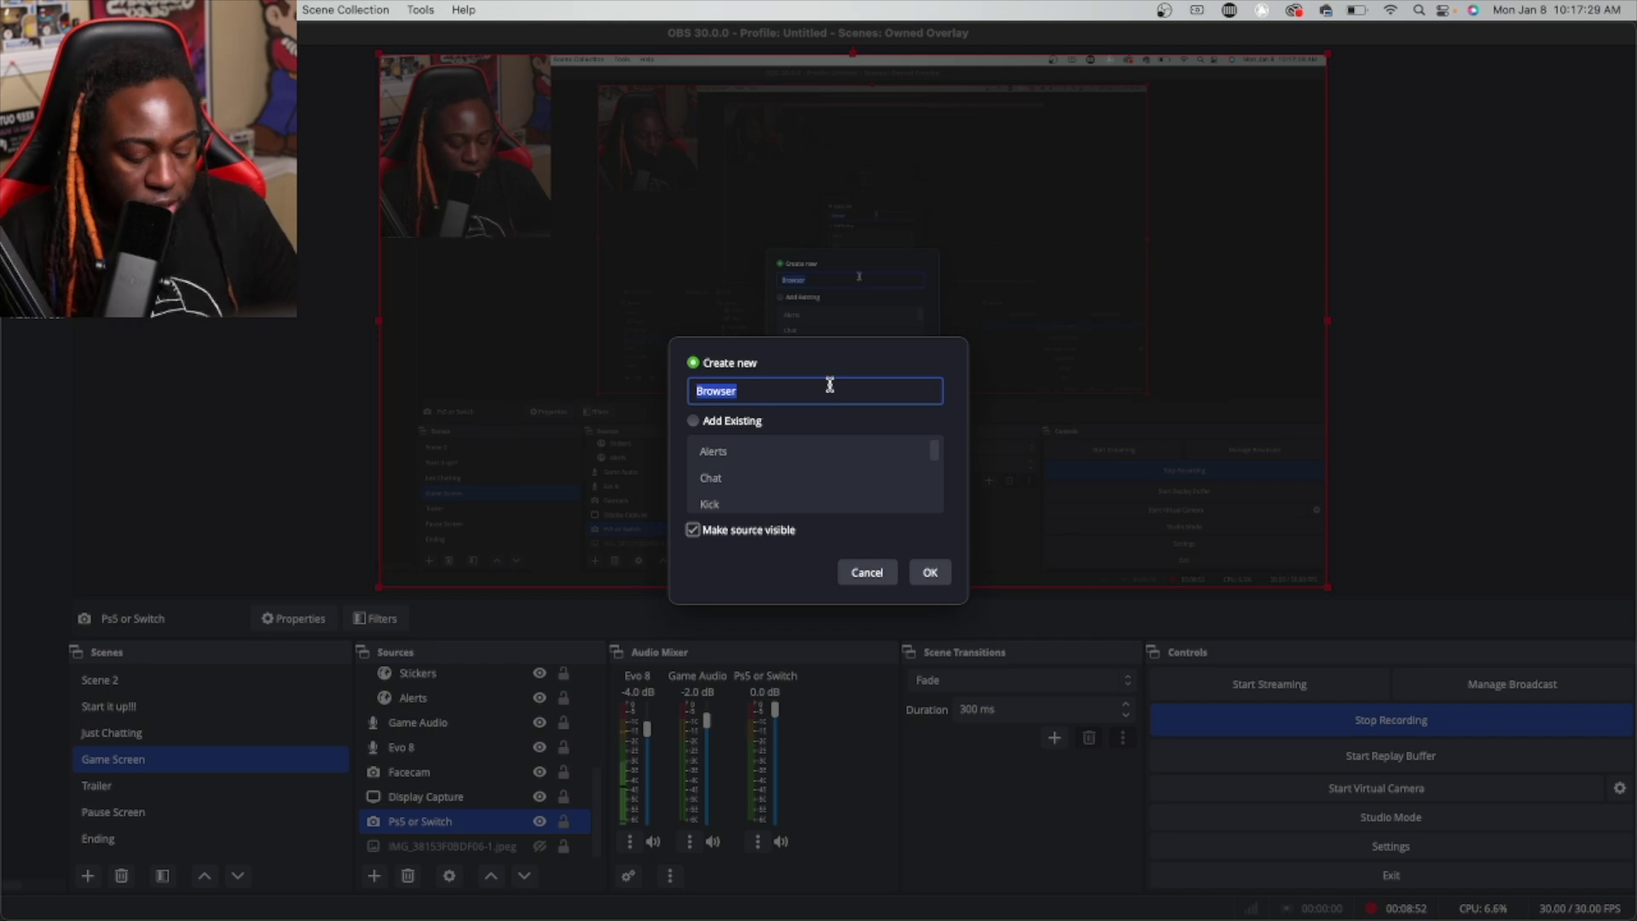
{"action": "type", "text": "Botrix"}
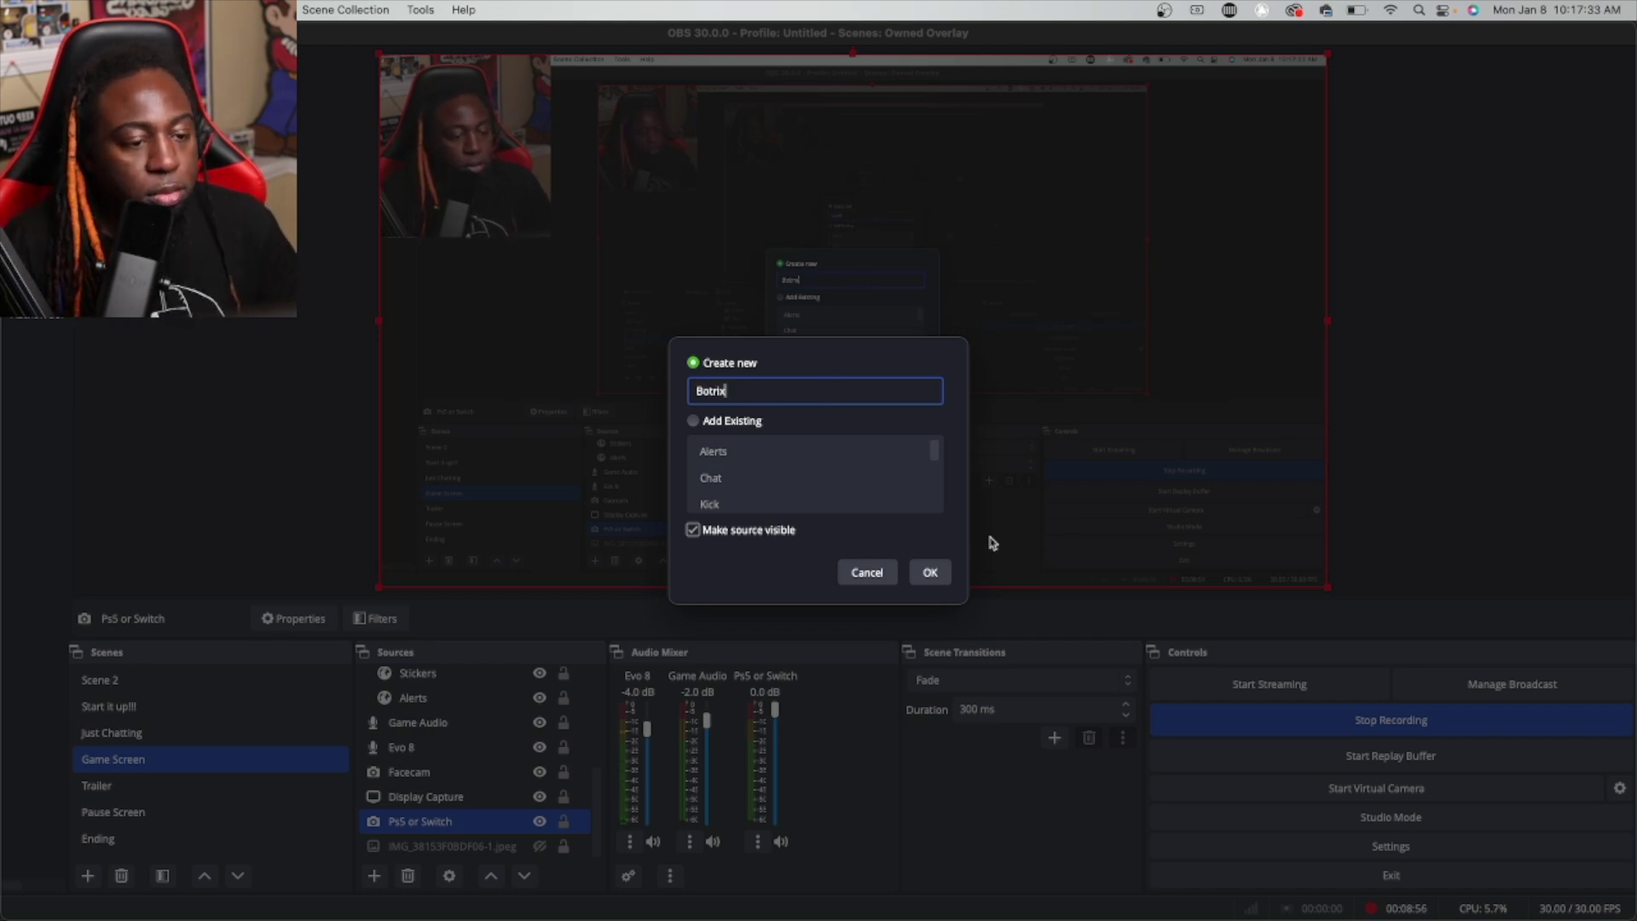
{"action": "left_click", "coordinate": [927, 572]}
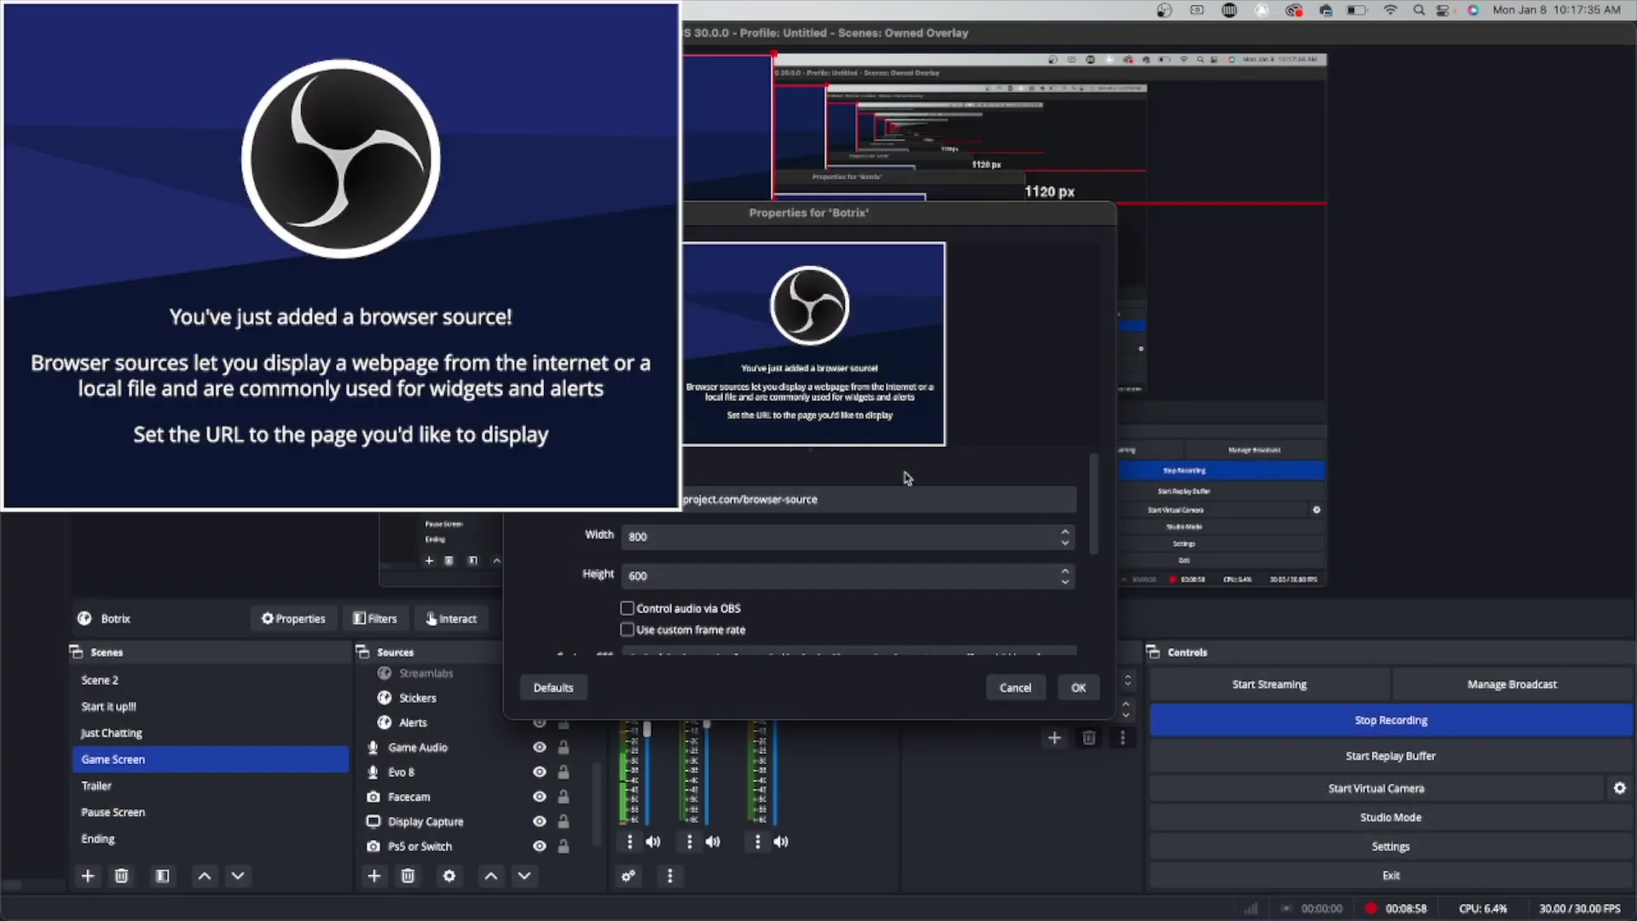
{"action": "triple_click", "coordinate": [702, 487]}
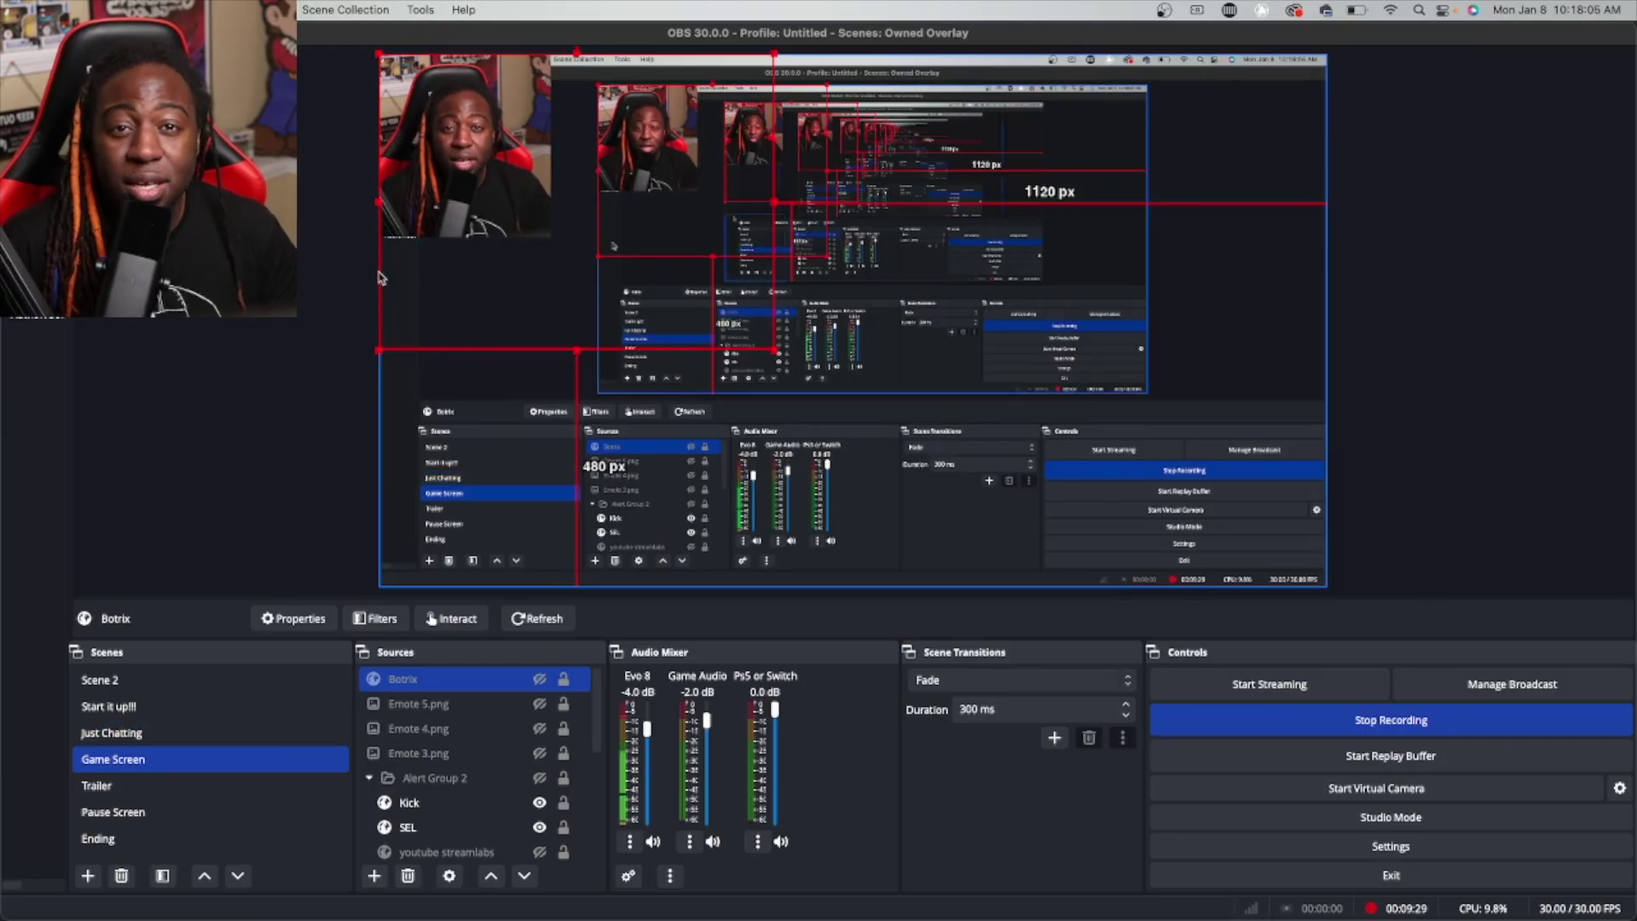
Step: Check that the 'Chat all' custom browser dock uses the BotRix chat URL
{"action": "left_click", "coordinate": [200, 9]}
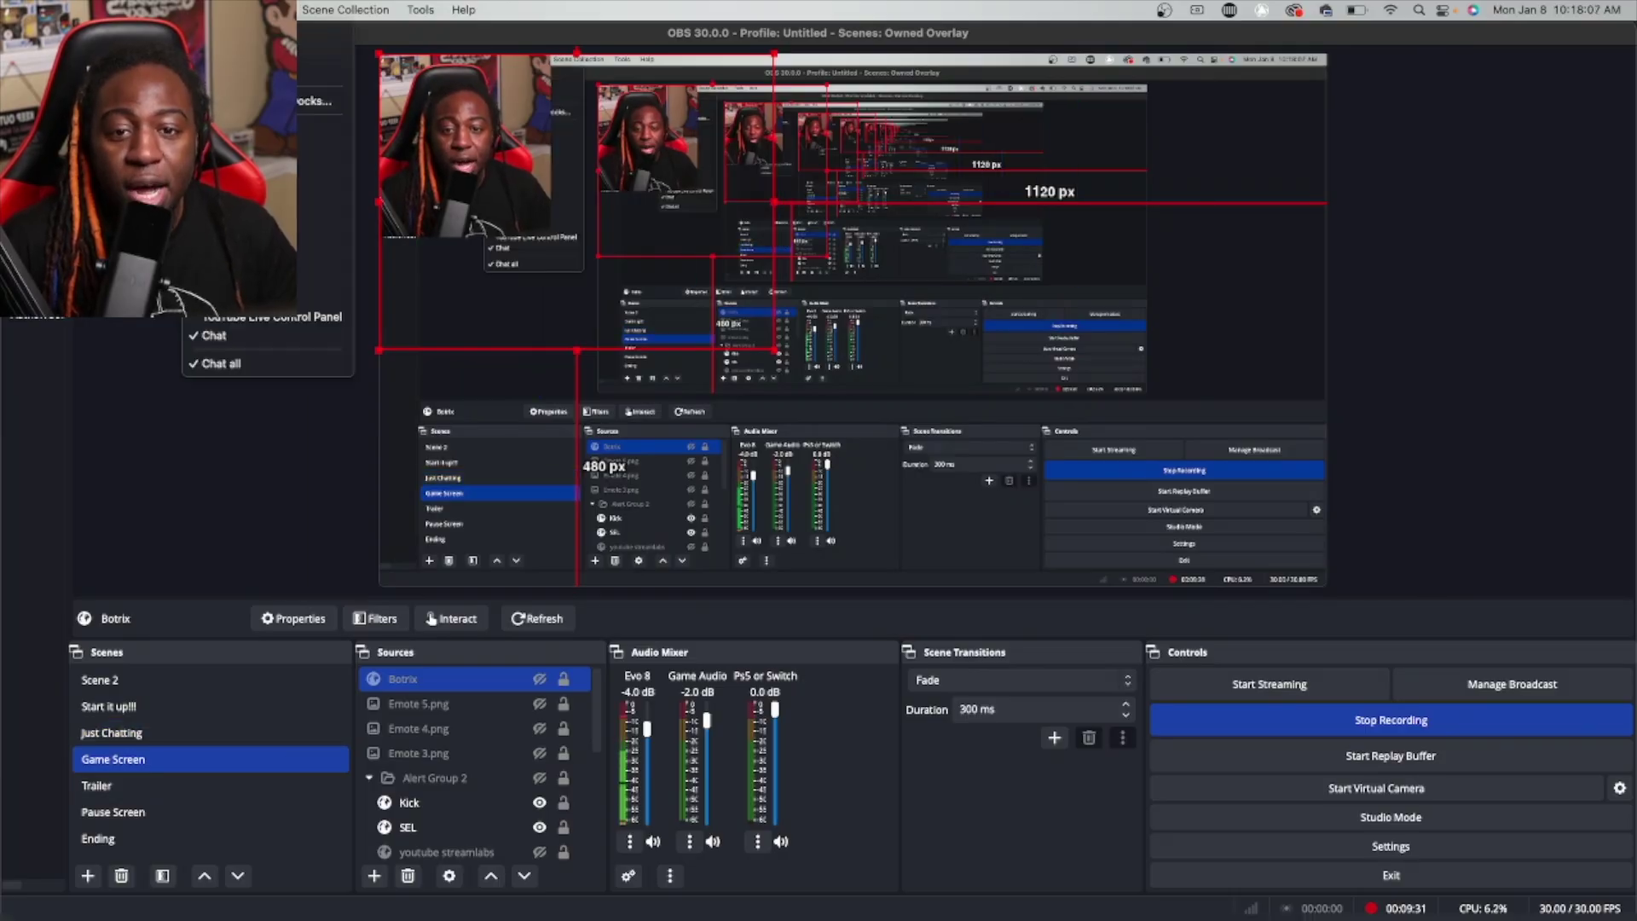
{"action": "left_click", "coordinate": [324, 101]}
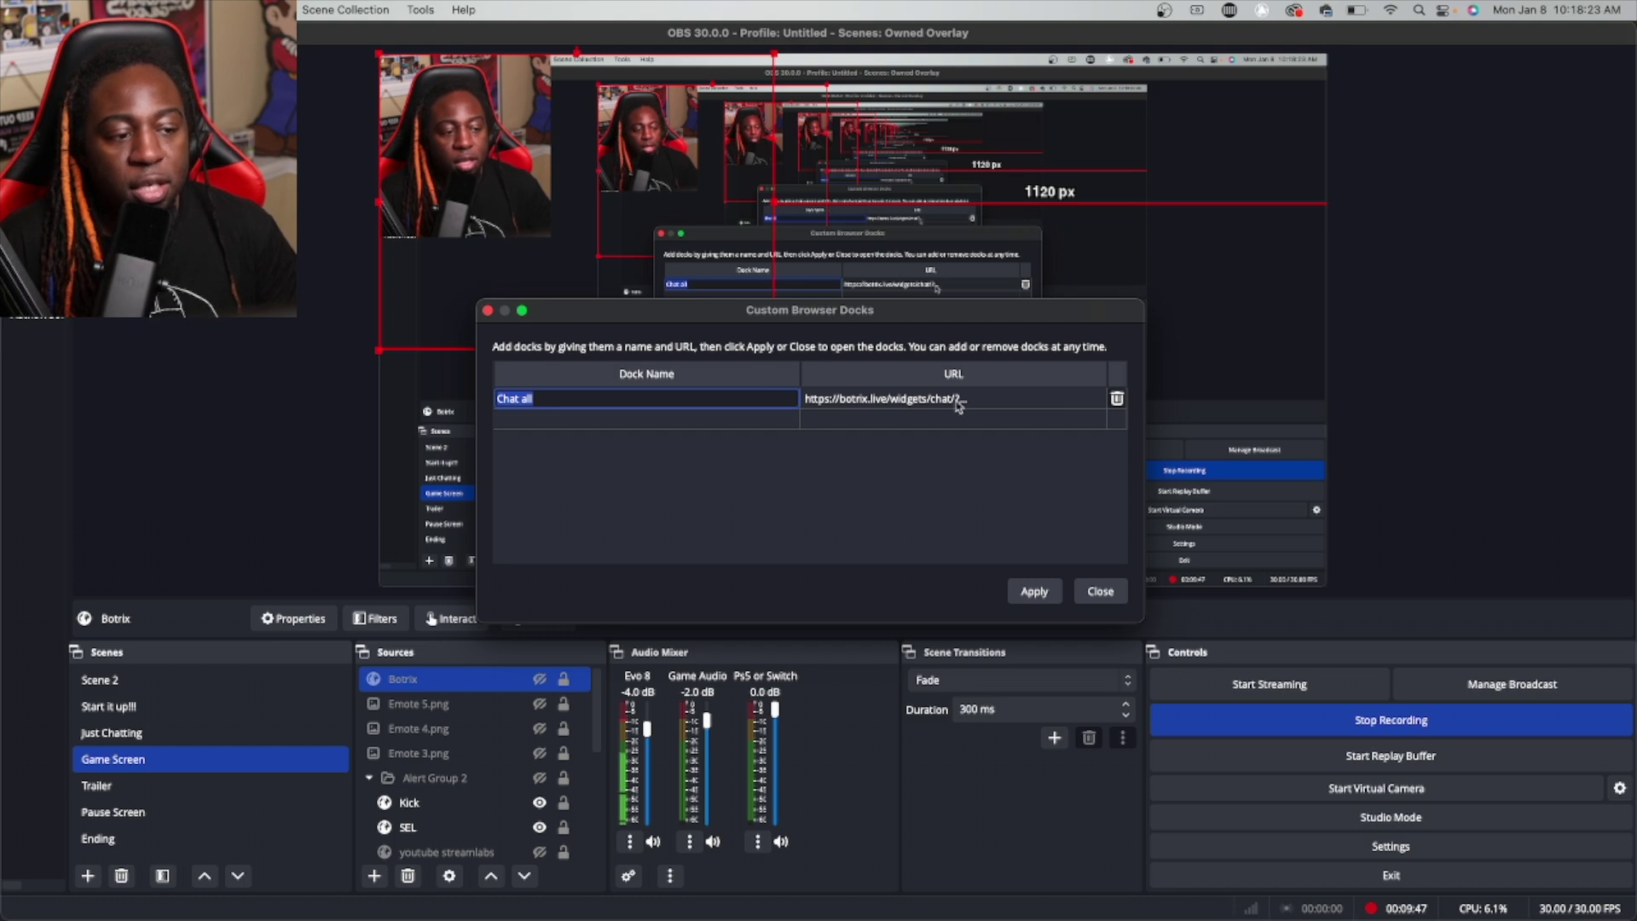
{"action": "left_click", "coordinate": [1101, 591]}
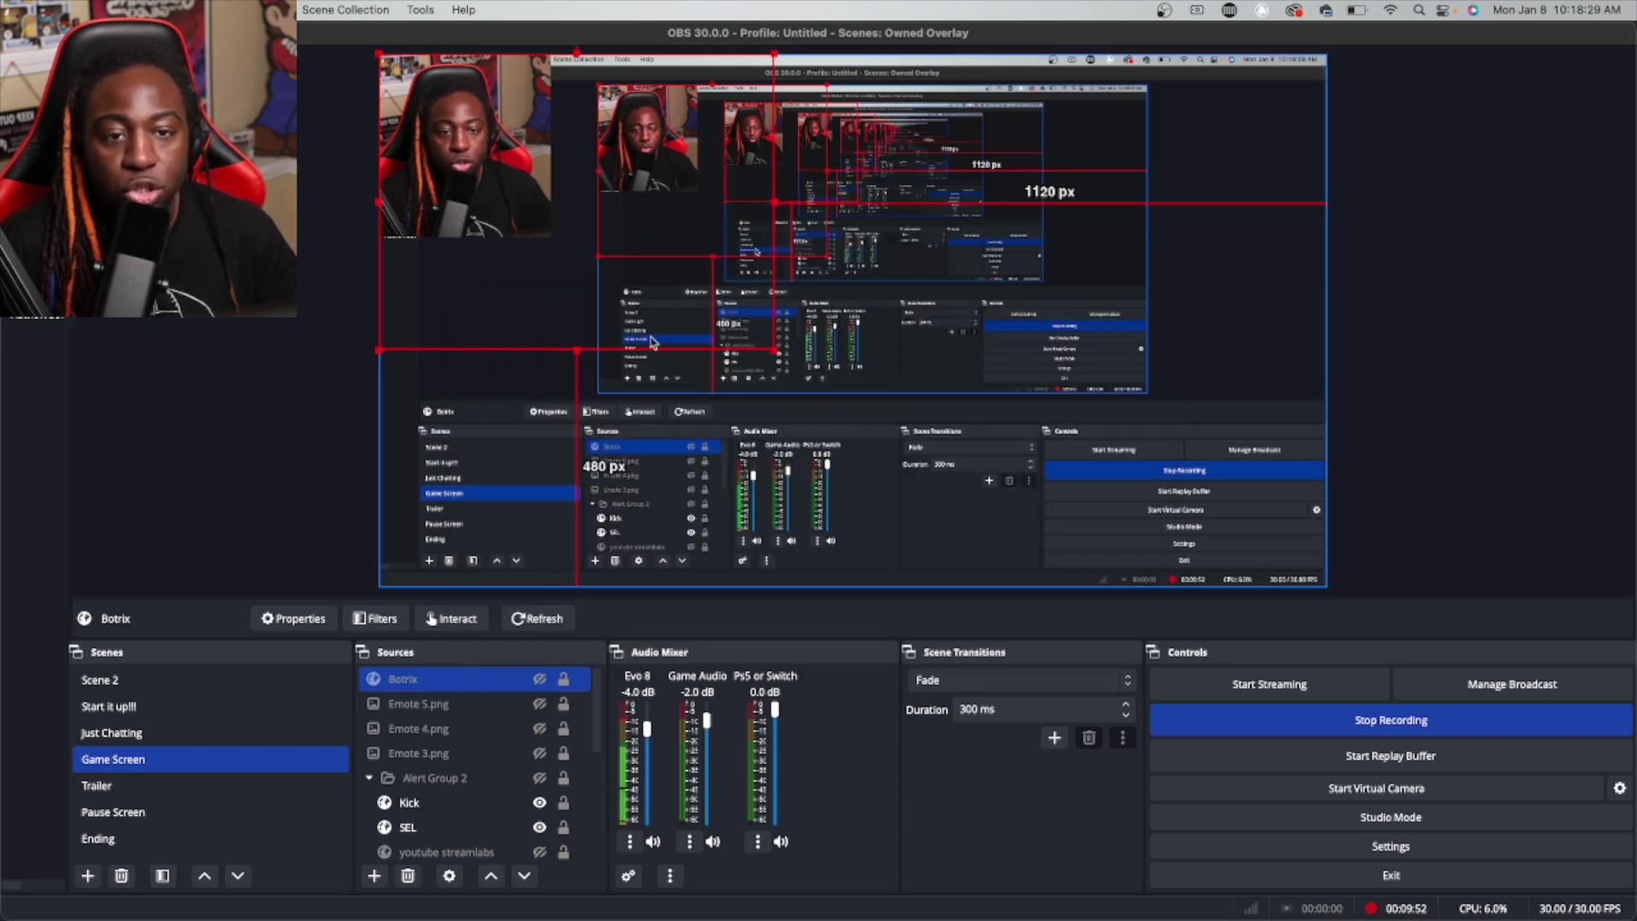